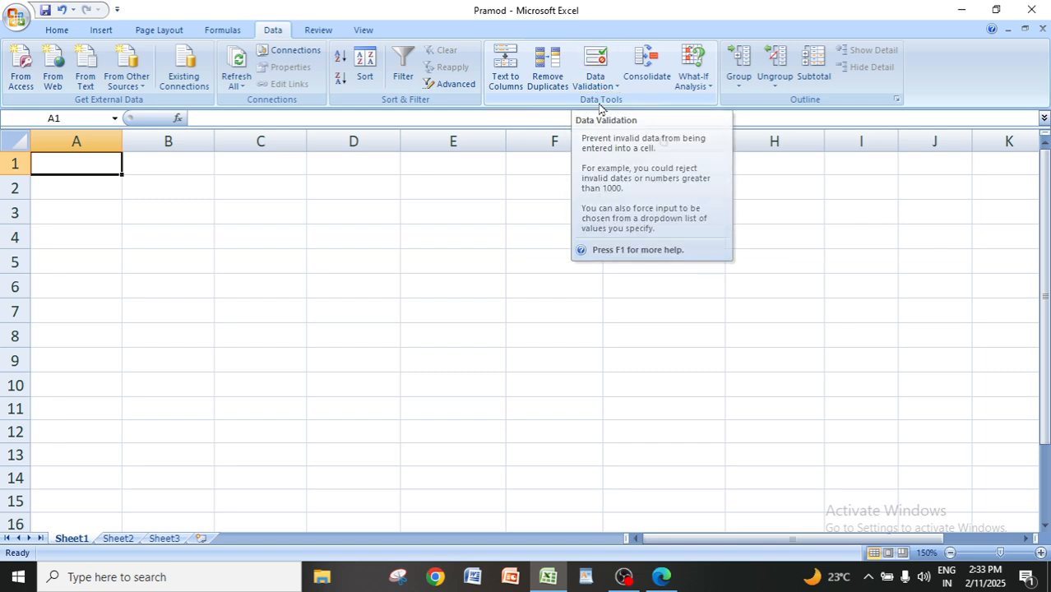
- Give cells A1:C6 a data validation input message titled "good input" with the text "thik achhi"
{"action": "left_click", "coordinate": [274, 383]}
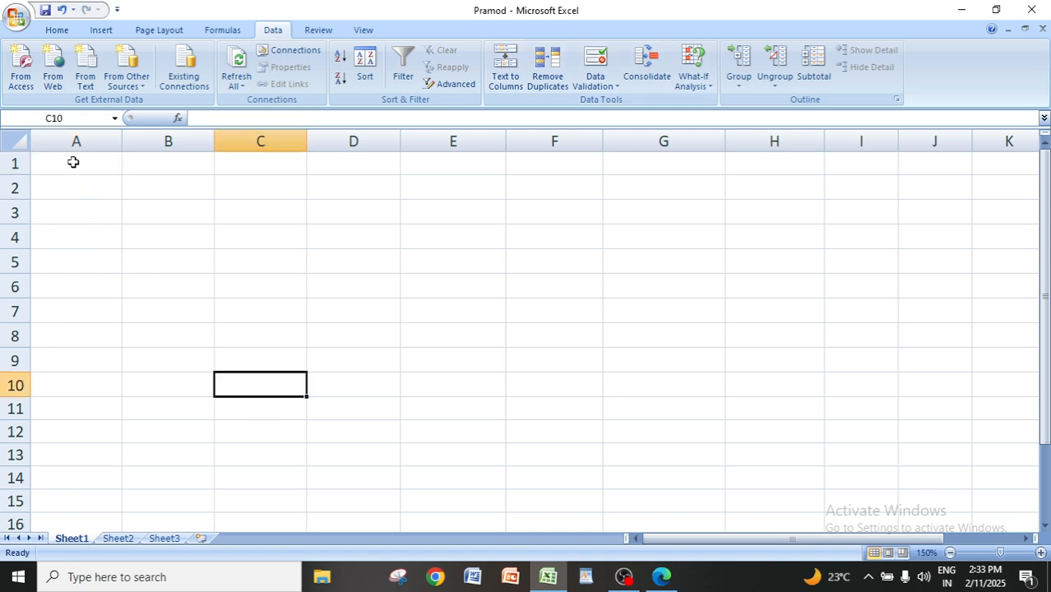
{"action": "left_click_drag", "start_coordinate": [74, 164], "coordinate": [238, 276]}
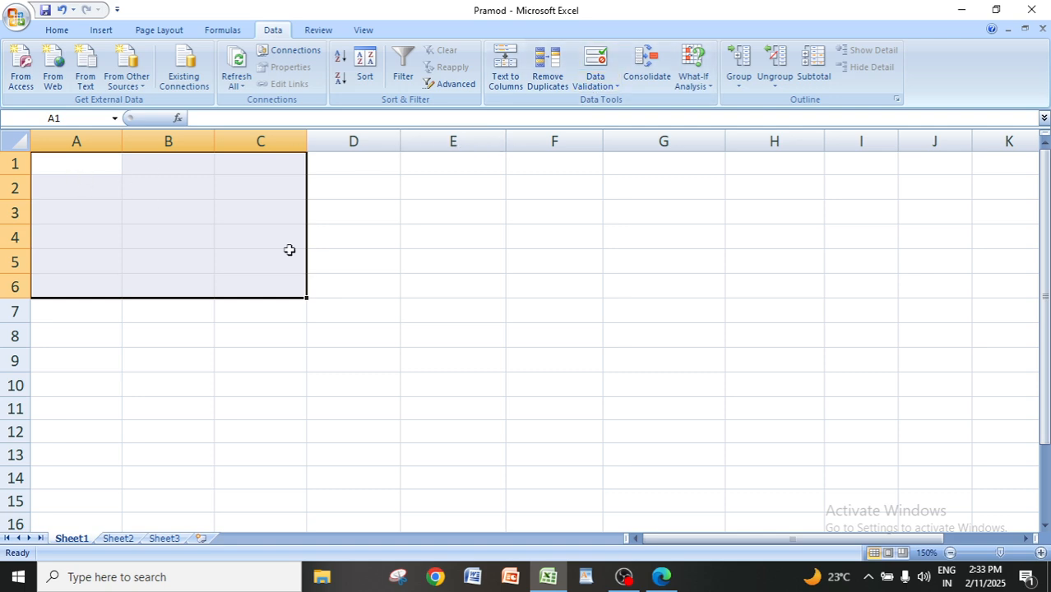
{"action": "left_click", "coordinate": [593, 63]}
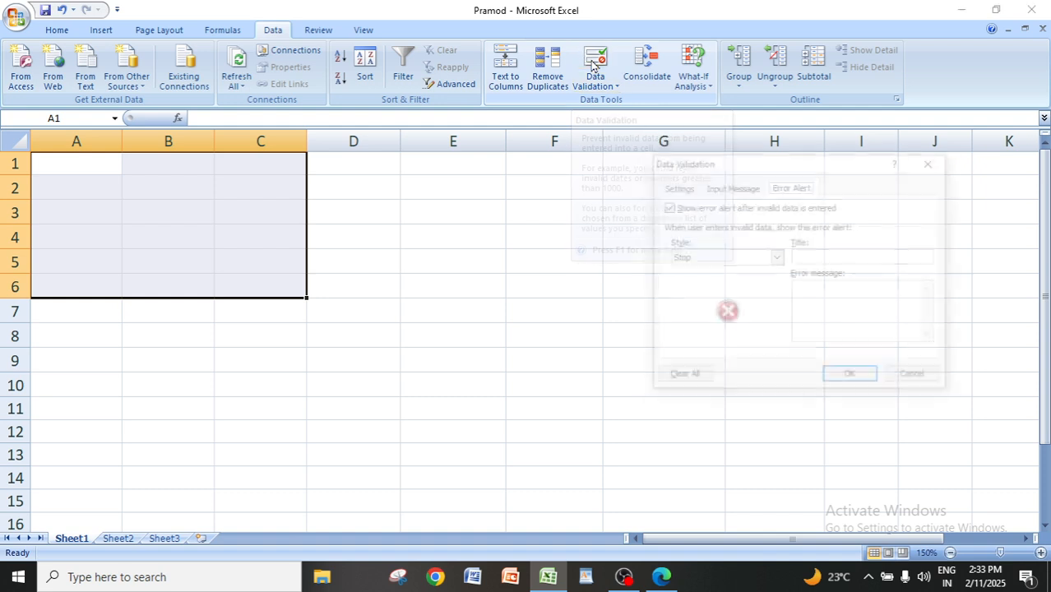
{"action": "left_click", "coordinate": [728, 189]}
{"action": "left_click", "coordinate": [687, 188]}
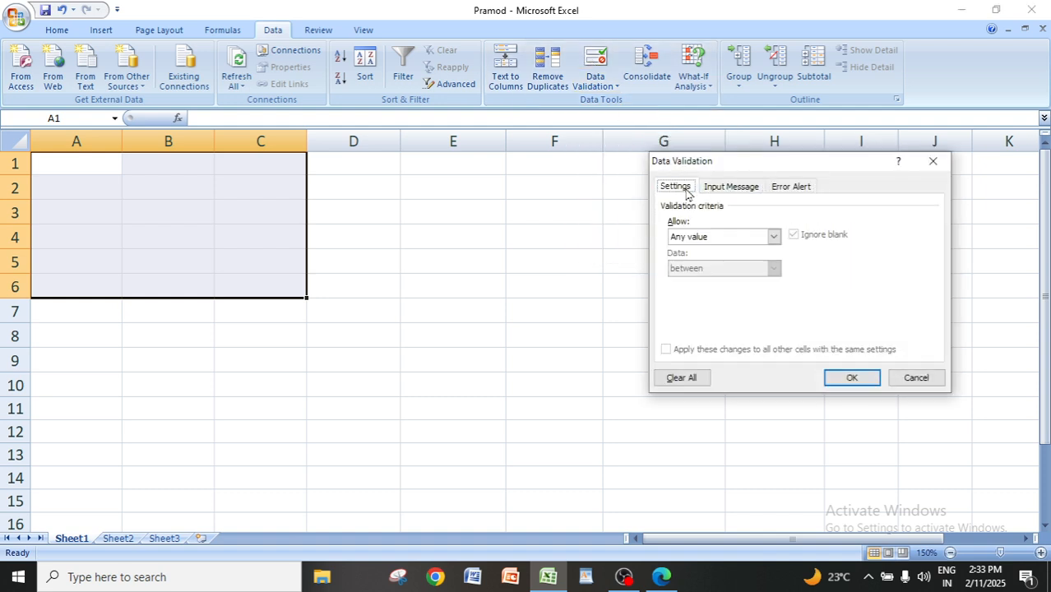
{"action": "left_click", "coordinate": [712, 189]}
{"action": "left_click", "coordinate": [782, 190]}
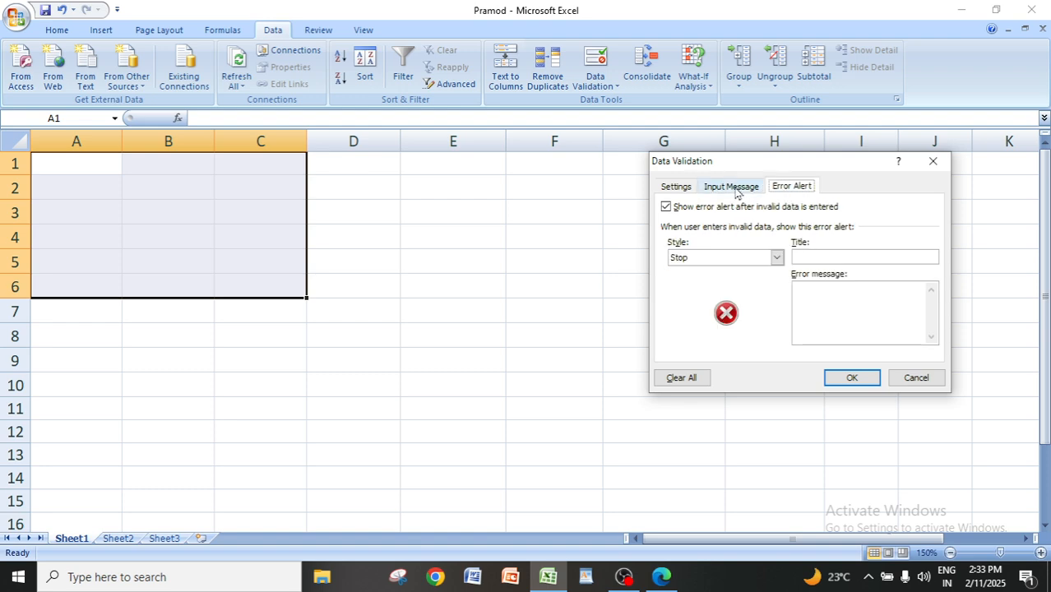
{"action": "left_click", "coordinate": [681, 189]}
{"action": "left_click", "coordinate": [731, 190]}
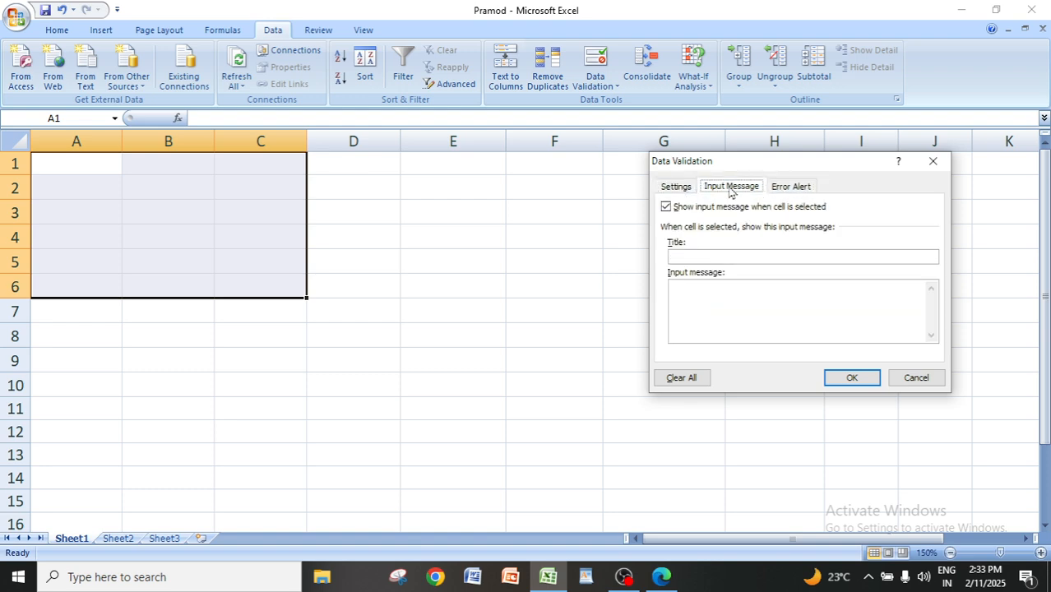
{"action": "left_click", "coordinate": [693, 258]}
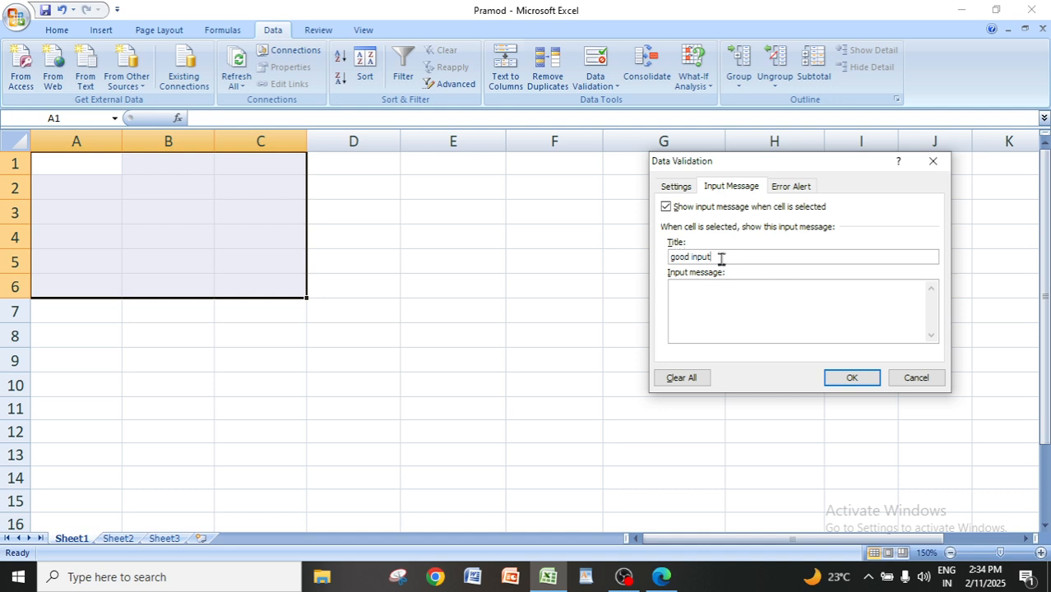
{"action": "left_click", "coordinate": [715, 301]}
- Add an error alert titled "bad input" with the message "bhul jagare lekhuchhi" and apply the validation to A1:C6
{"action": "left_click", "coordinate": [790, 187]}
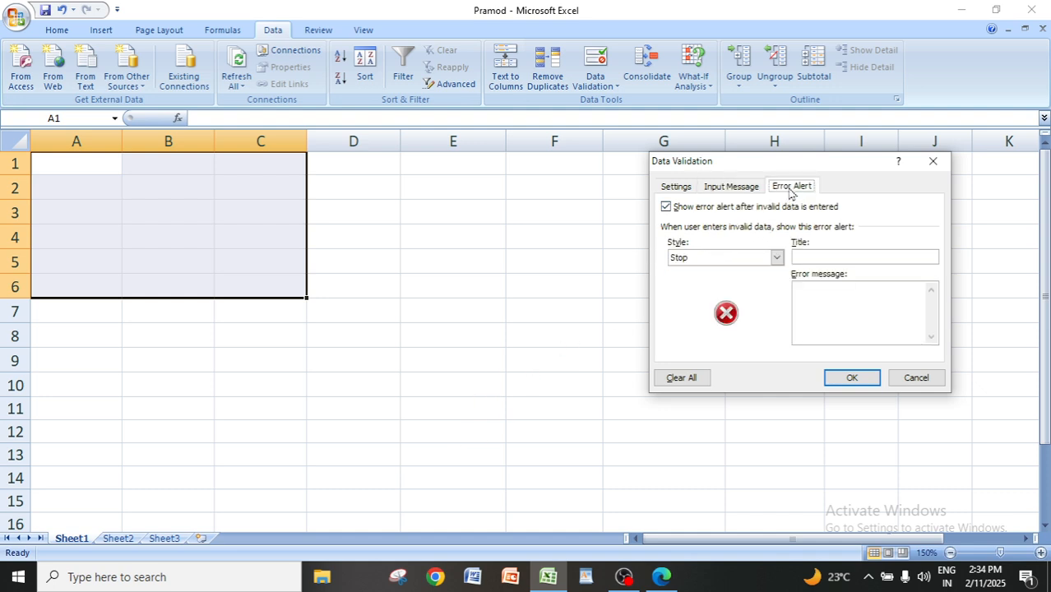
{"action": "left_click", "coordinate": [804, 254]}
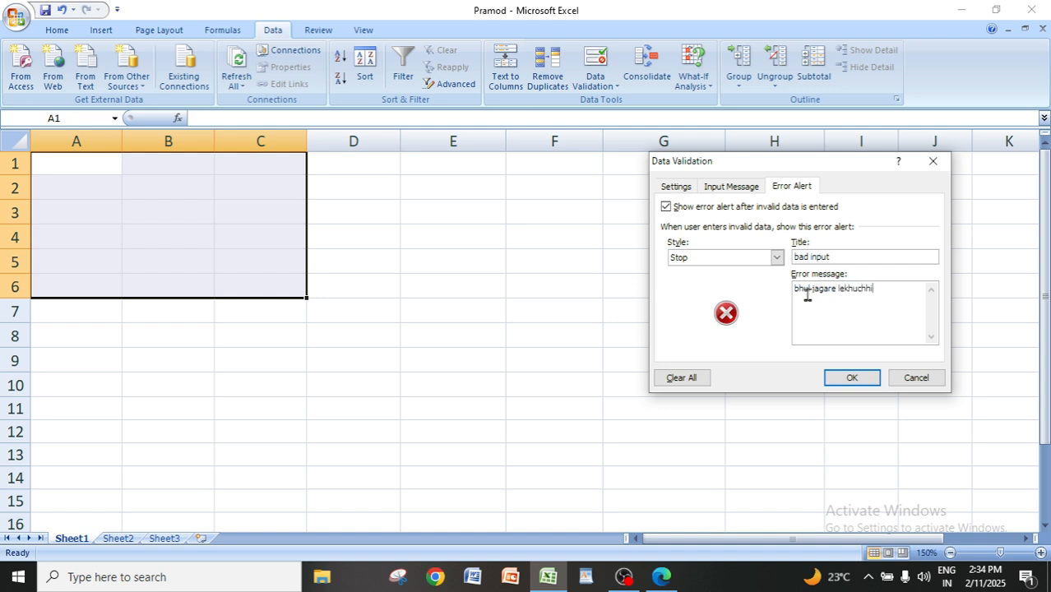
{"action": "left_click", "coordinate": [732, 188]}
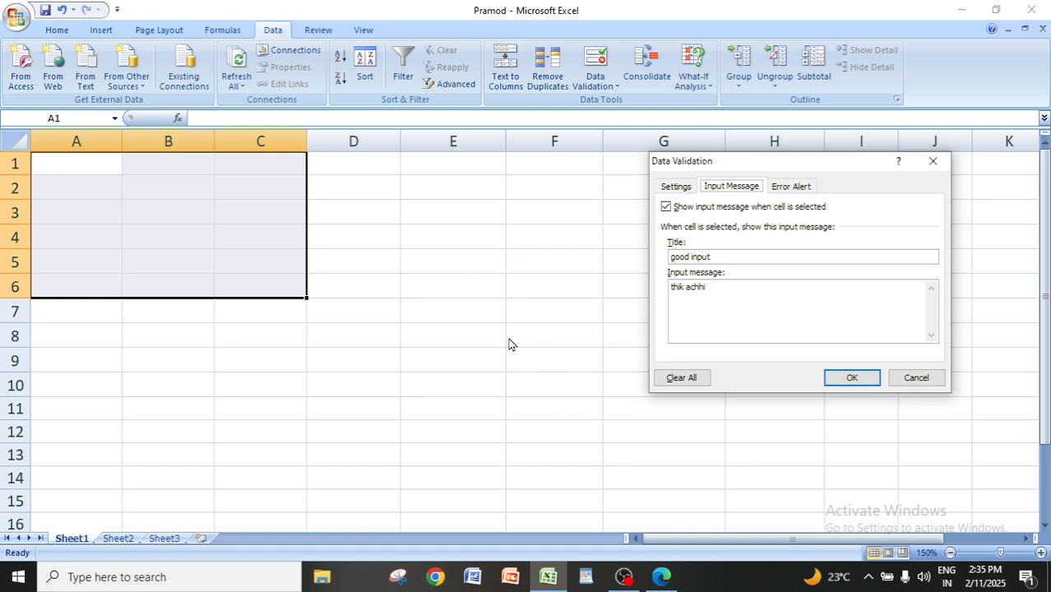
{"action": "left_click", "coordinate": [779, 186]}
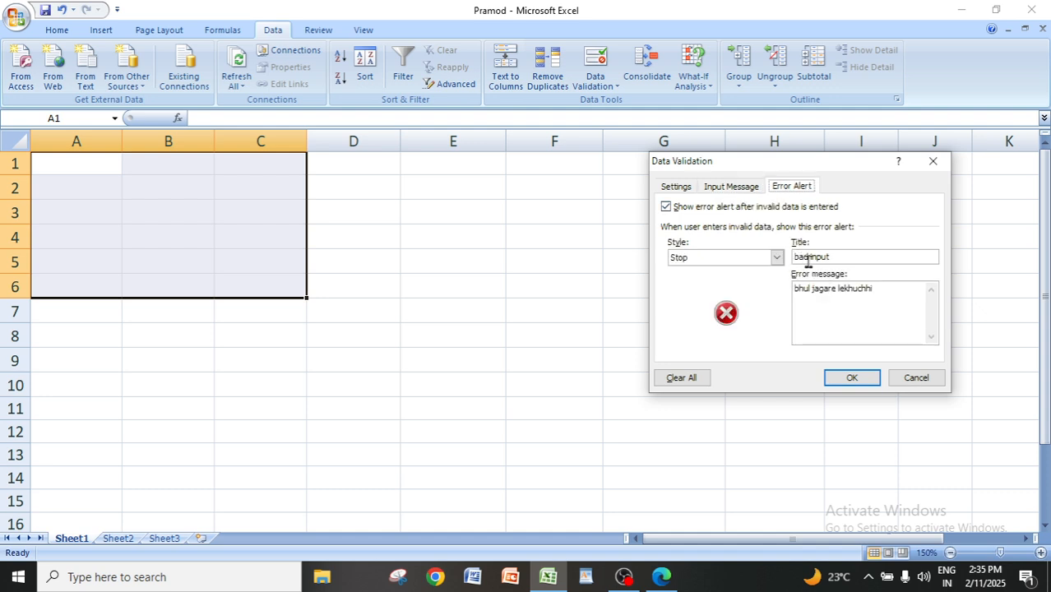
{"action": "left_click", "coordinate": [877, 289]}
{"action": "left_click", "coordinate": [857, 376]}
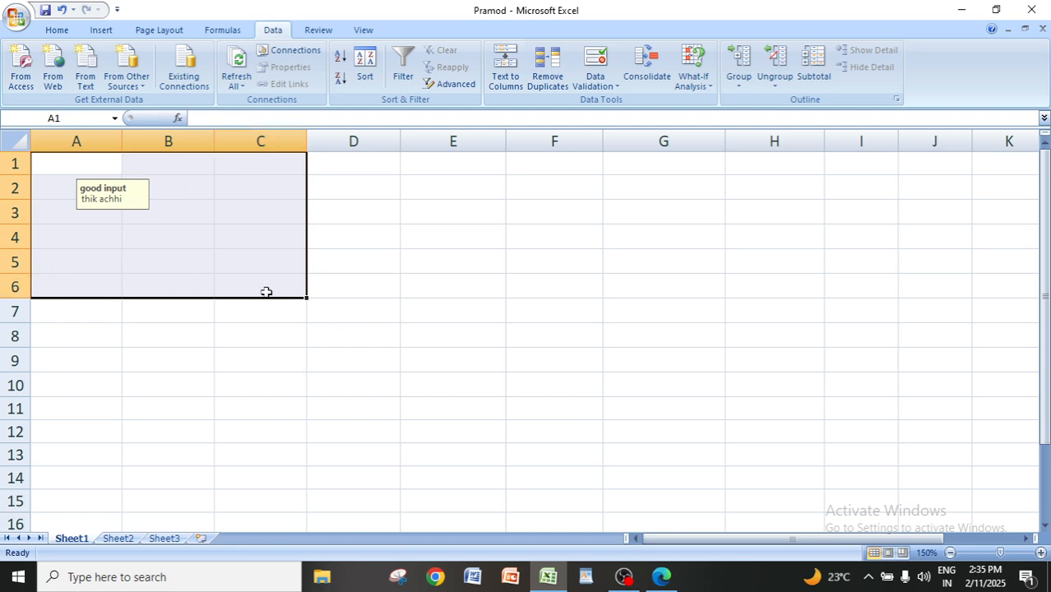
- Enter a person's first name in each of cells A1, B1, C1 and A2
{"action": "left_click", "coordinate": [340, 312]}
{"action": "left_click", "coordinate": [69, 163]}
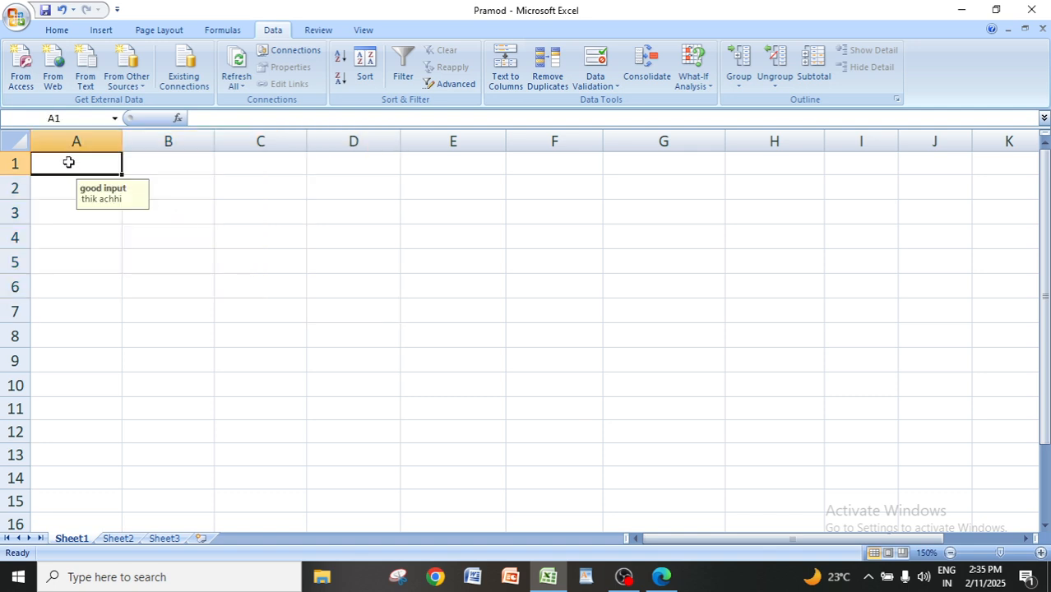
{"action": "type", "text": "pramod"}
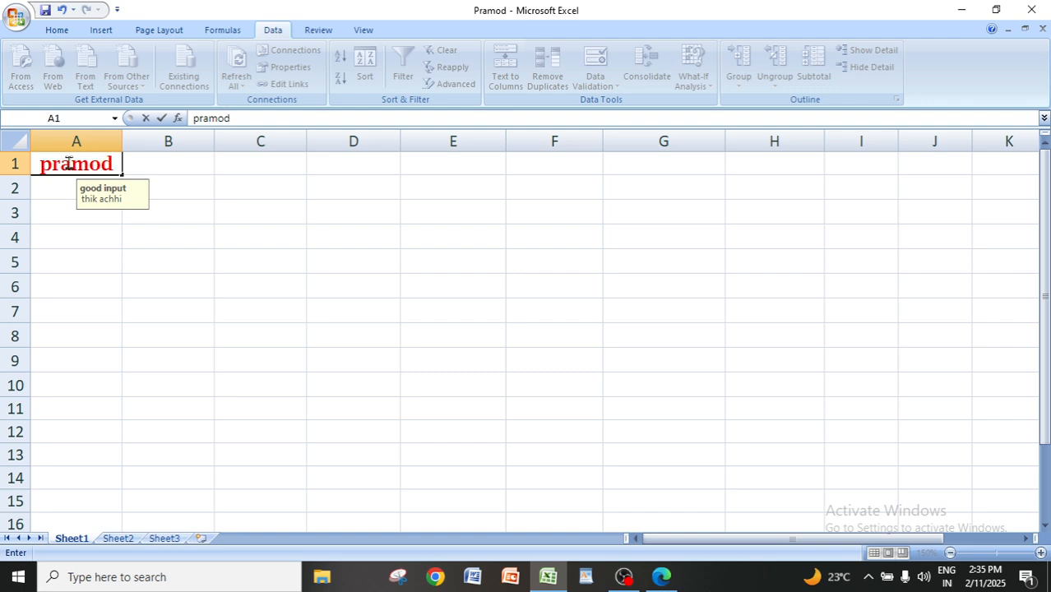
{"action": "left_click", "coordinate": [150, 167]}
{"action": "type", "text": "binod"}
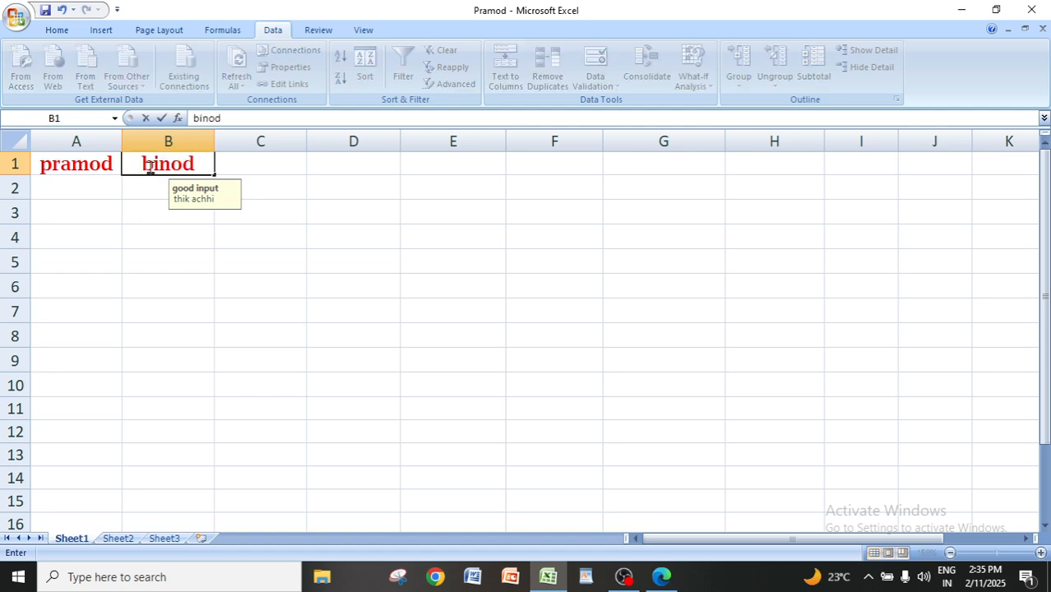
{"action": "left_click", "coordinate": [253, 161]}
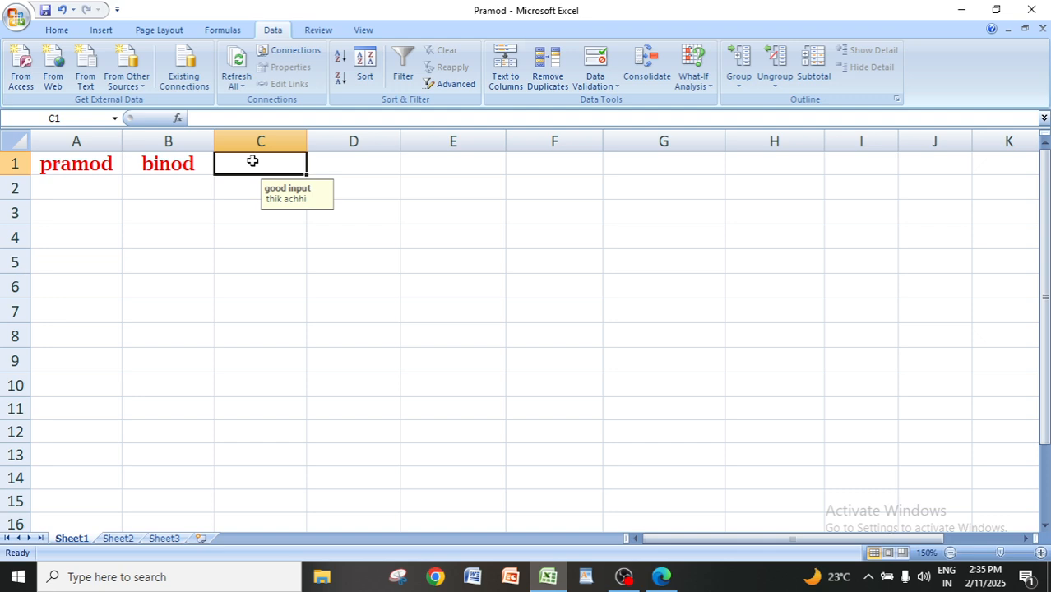
{"action": "type", "text": "suraj"}
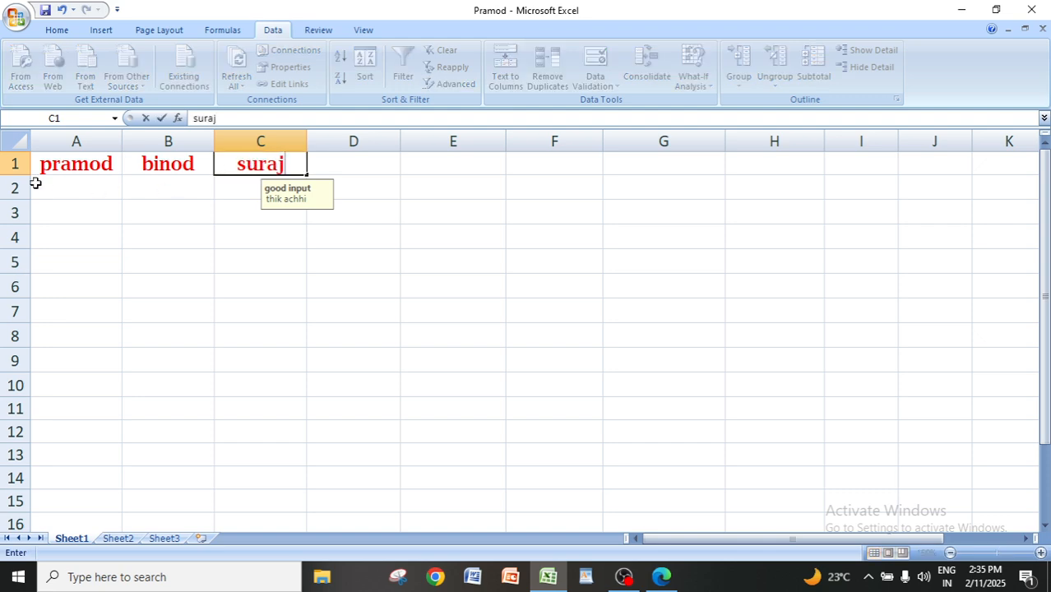
{"action": "left_click", "coordinate": [72, 186]}
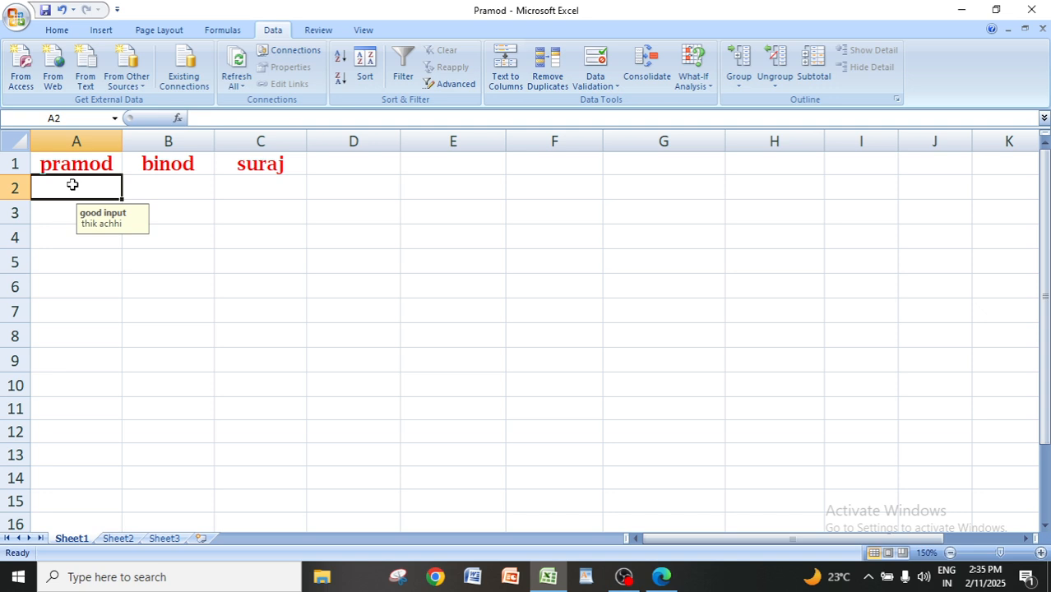
{"action": "type", "text": "suman"}
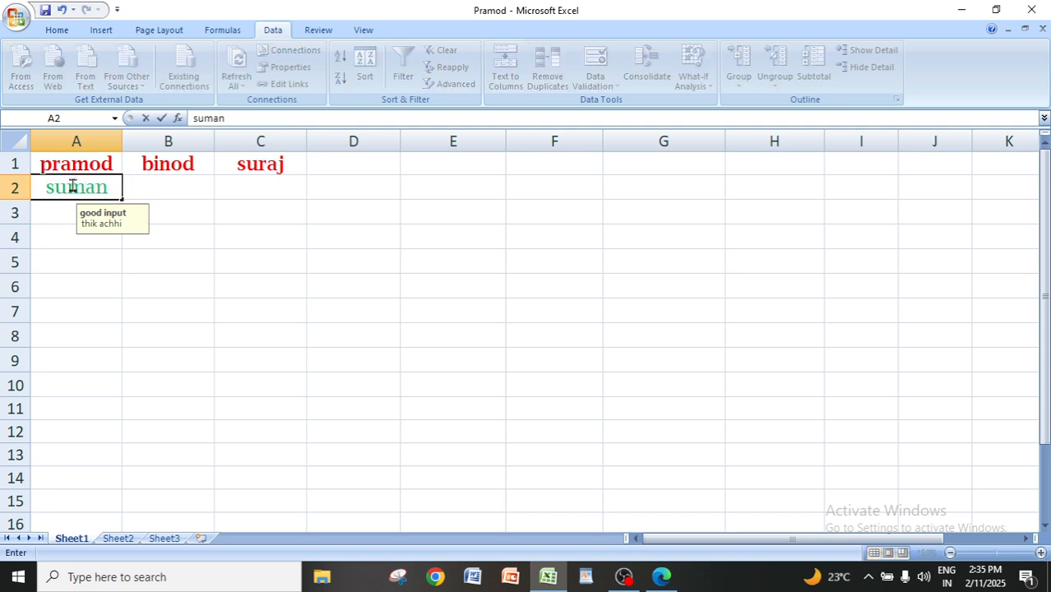
{"action": "left_click", "coordinate": [155, 259]}
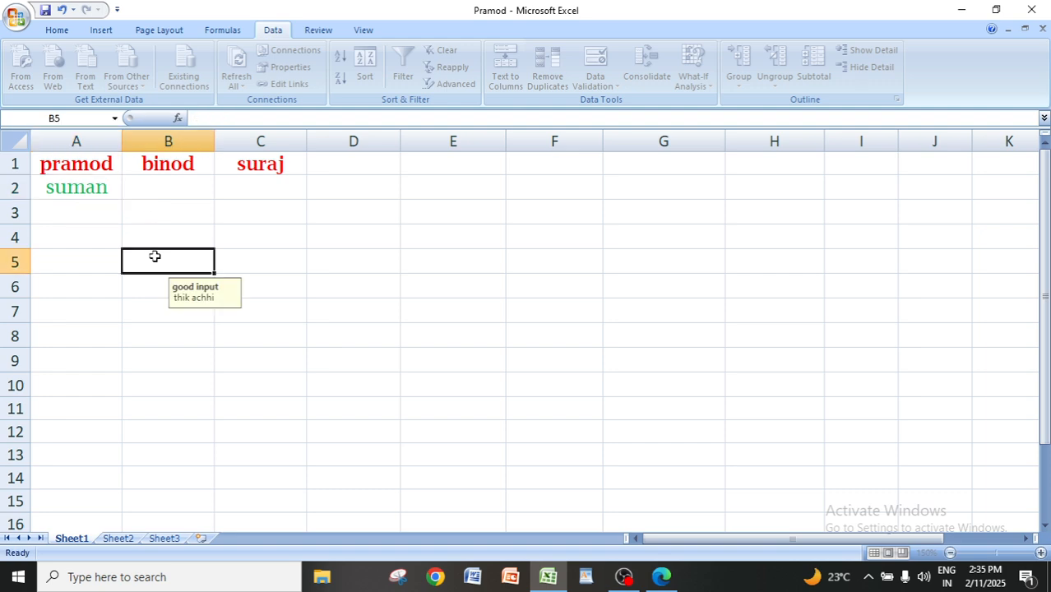
- Check the input message on cells A1, C6, B6, A6, A5 and B5 of the validated range
{"action": "left_click", "coordinate": [62, 171]}
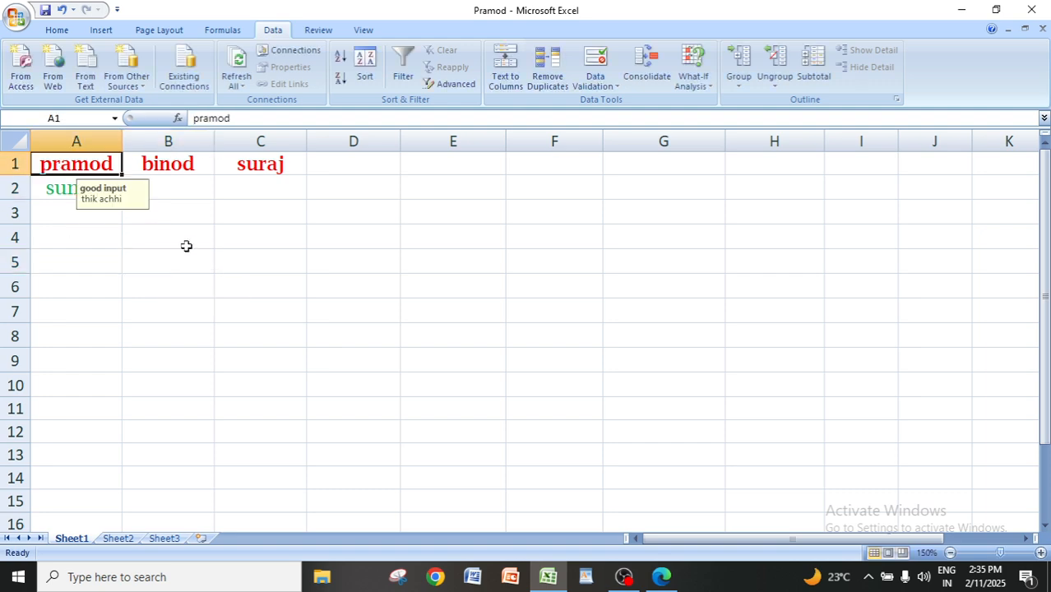
{"action": "left_click", "coordinate": [270, 283]}
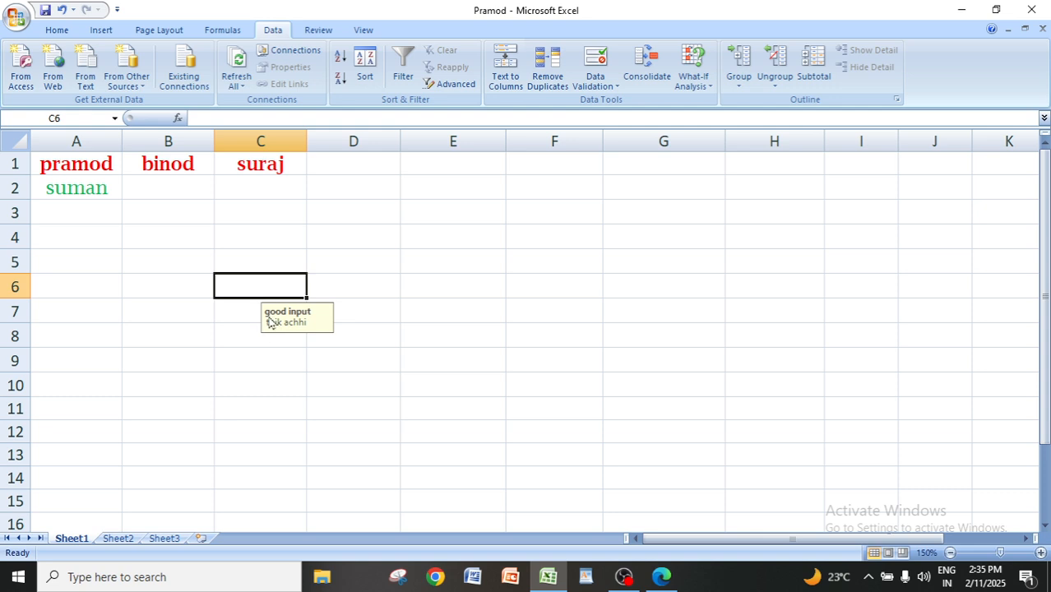
{"action": "left_click", "coordinate": [182, 293]}
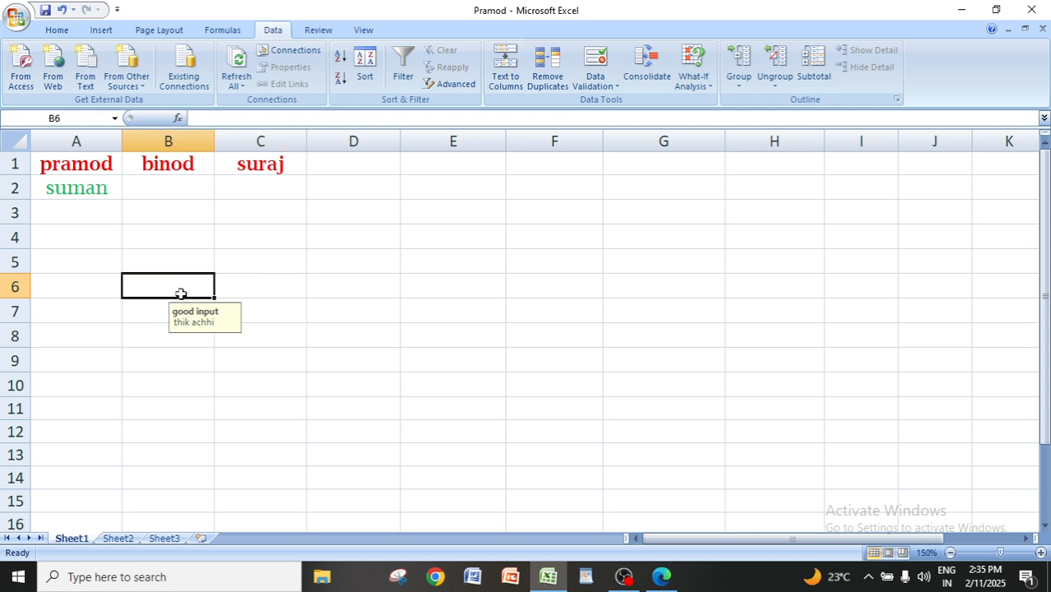
{"action": "left_click", "coordinate": [87, 289]}
{"action": "left_click", "coordinate": [81, 264]}
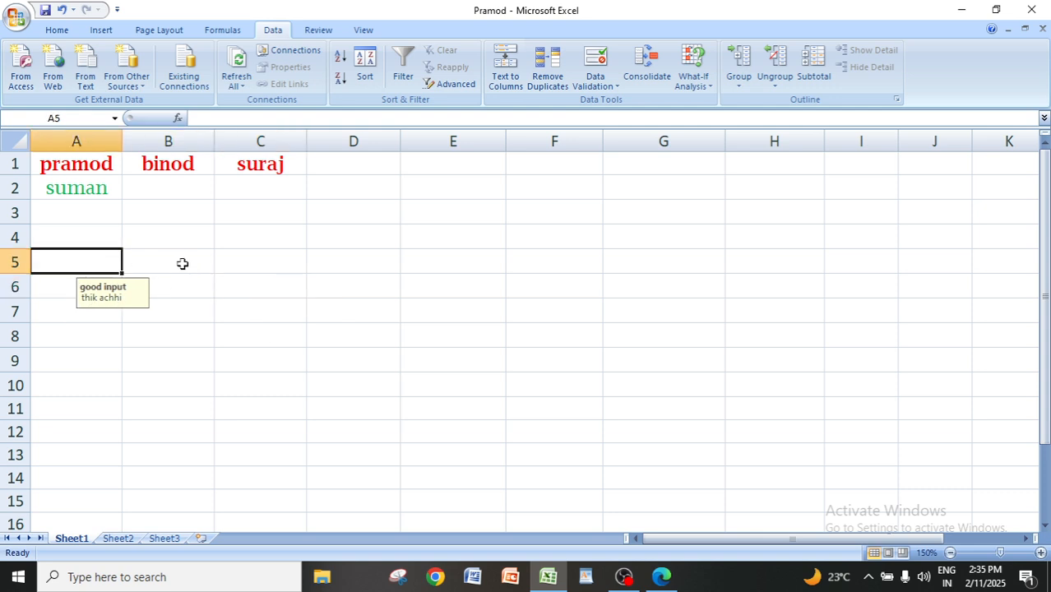
{"action": "left_click", "coordinate": [182, 263]}
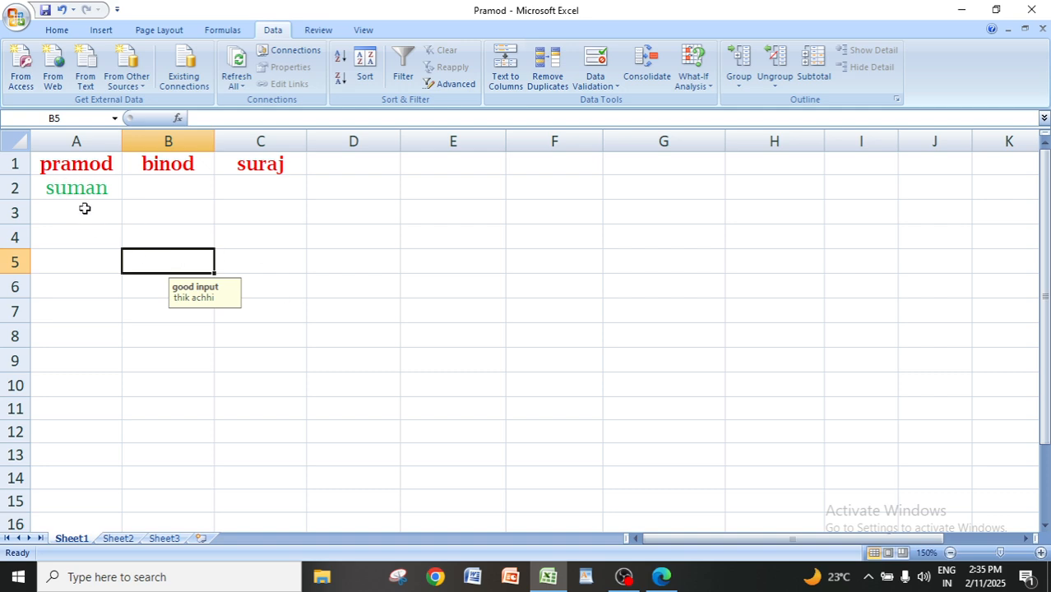
- Enter 10 in cell G9 and 20 in cell G10, outside the validated range
{"action": "left_click", "coordinate": [678, 357]}
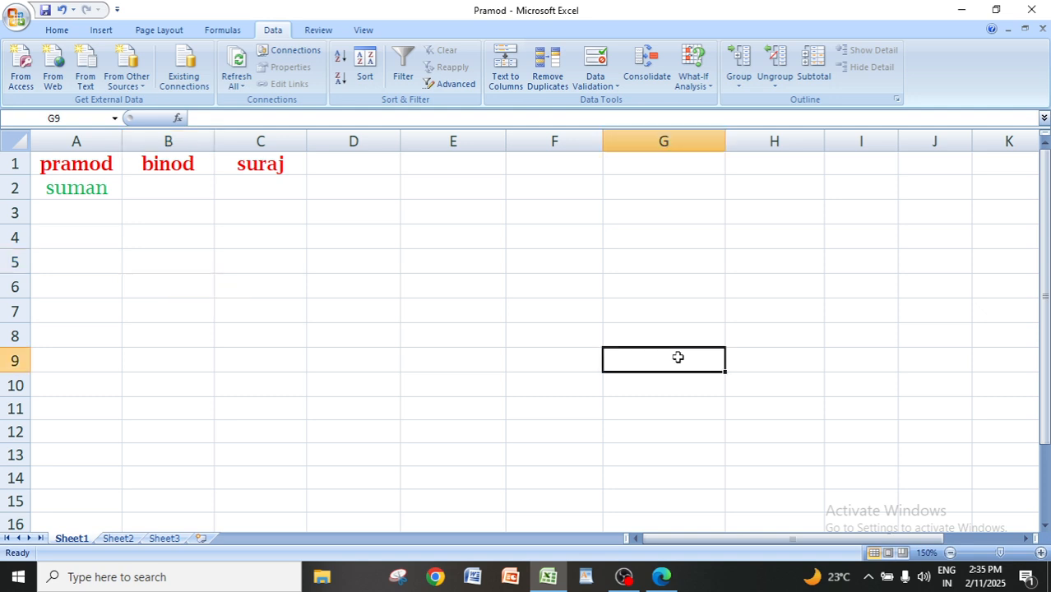
{"action": "type", "text": "10"}
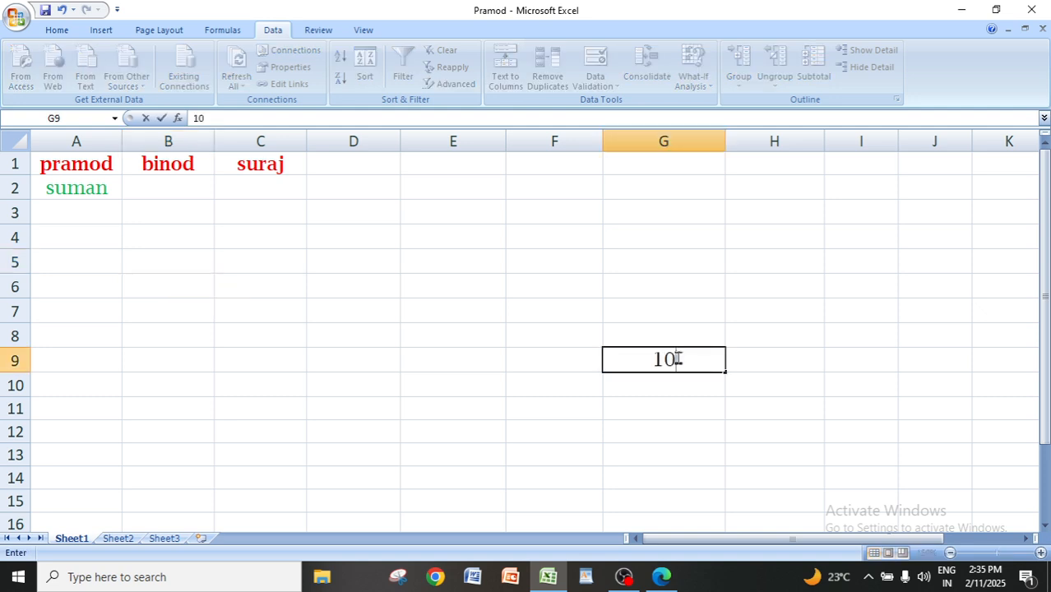
{"action": "key", "text": "Return"}
{"action": "type", "text": "20"}
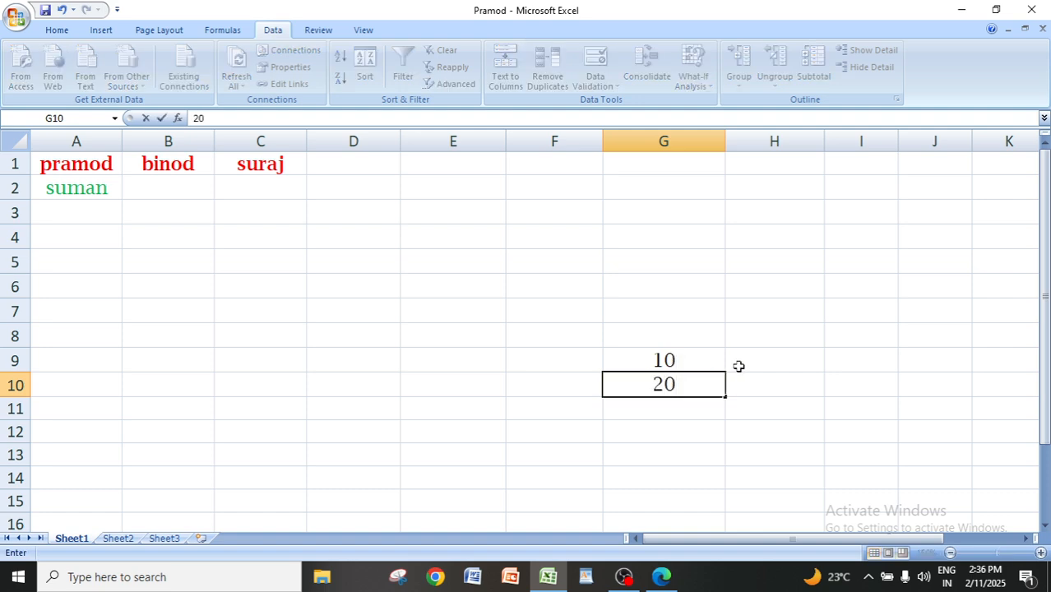
{"action": "left_click", "coordinate": [730, 358]}
- Compare the input message behaviour of the filled cells and C6 in A1:C6 with that of cell G9
{"action": "left_click", "coordinate": [64, 169]}
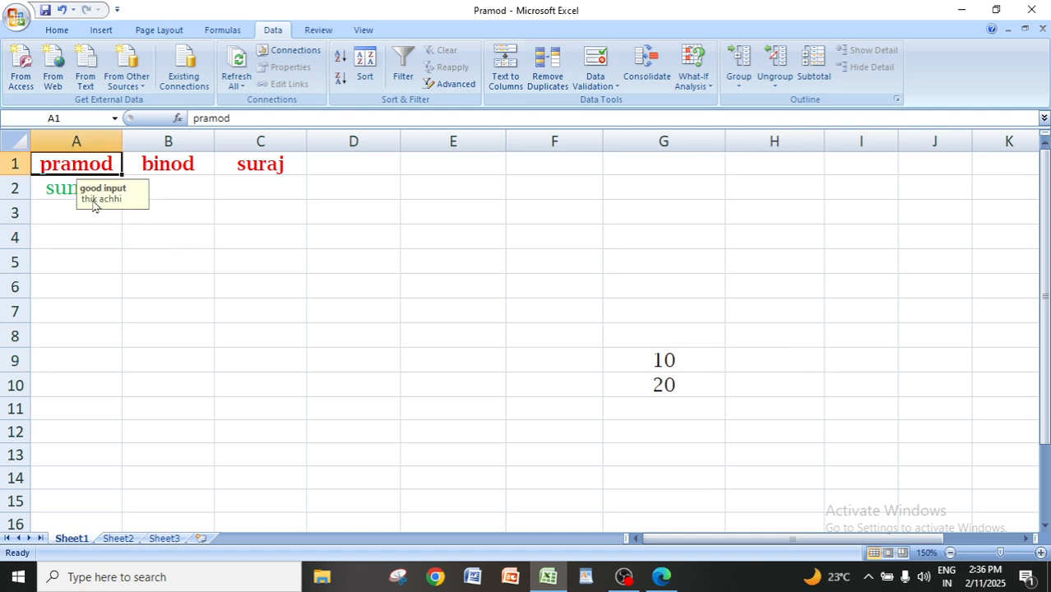
{"action": "left_click", "coordinate": [667, 368]}
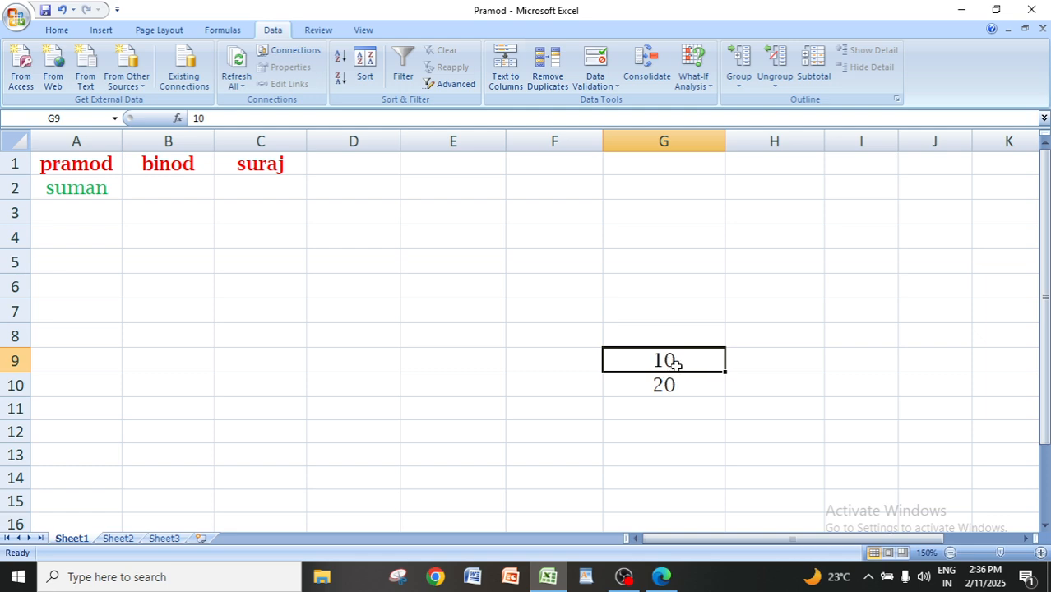
{"action": "left_click", "coordinate": [71, 167]}
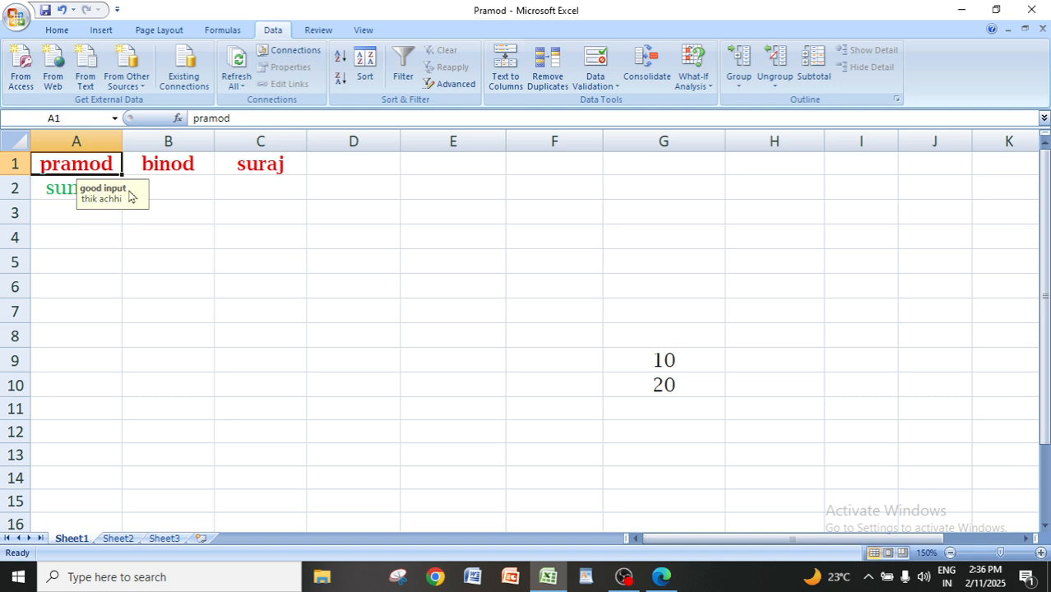
{"action": "left_click", "coordinate": [166, 171]}
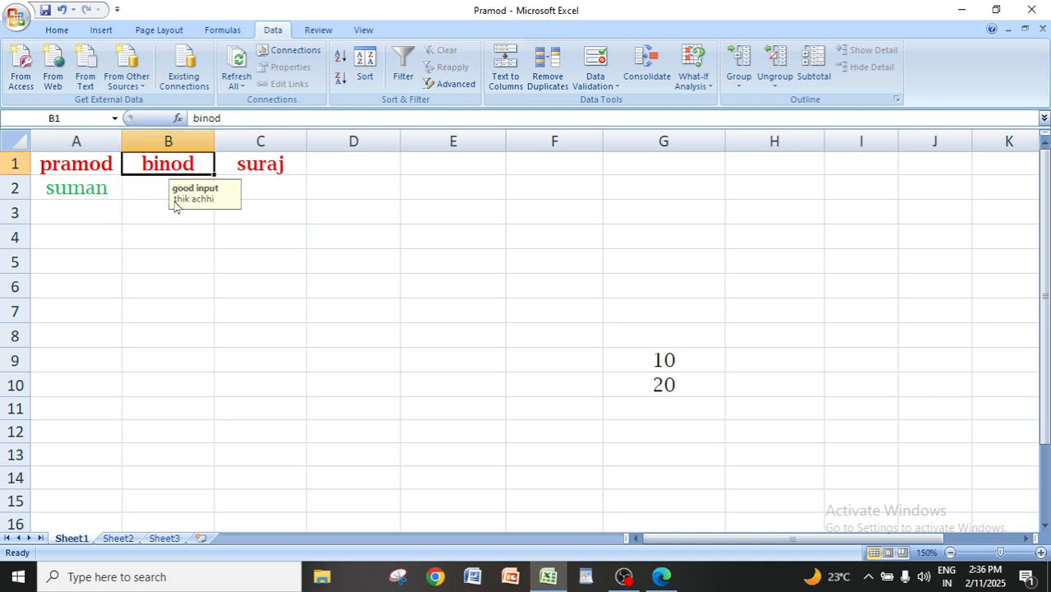
{"action": "left_click", "coordinate": [257, 164]}
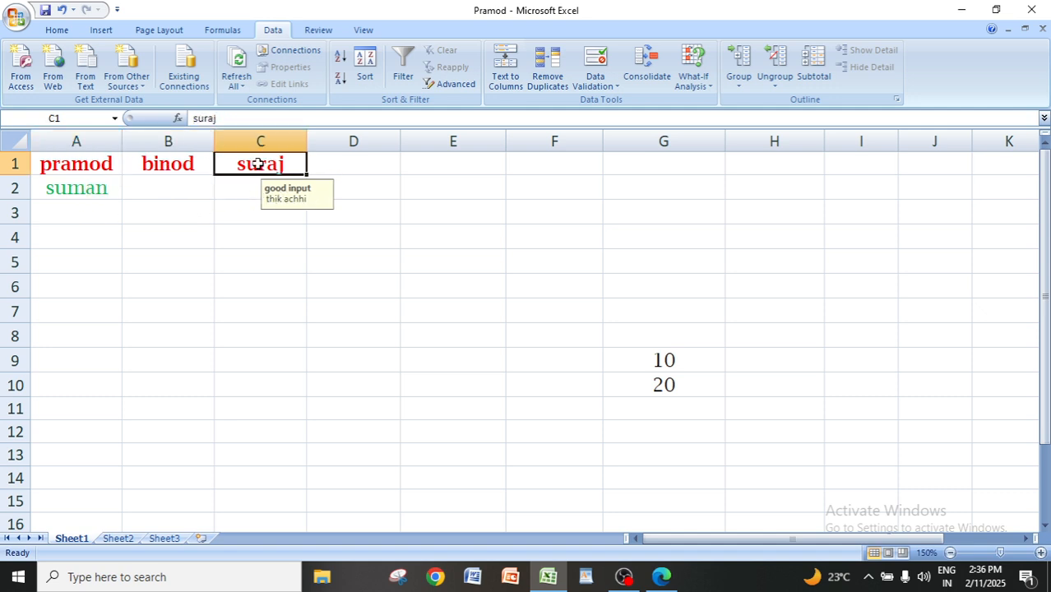
{"action": "left_click", "coordinate": [82, 196]}
{"action": "left_click", "coordinate": [60, 164]}
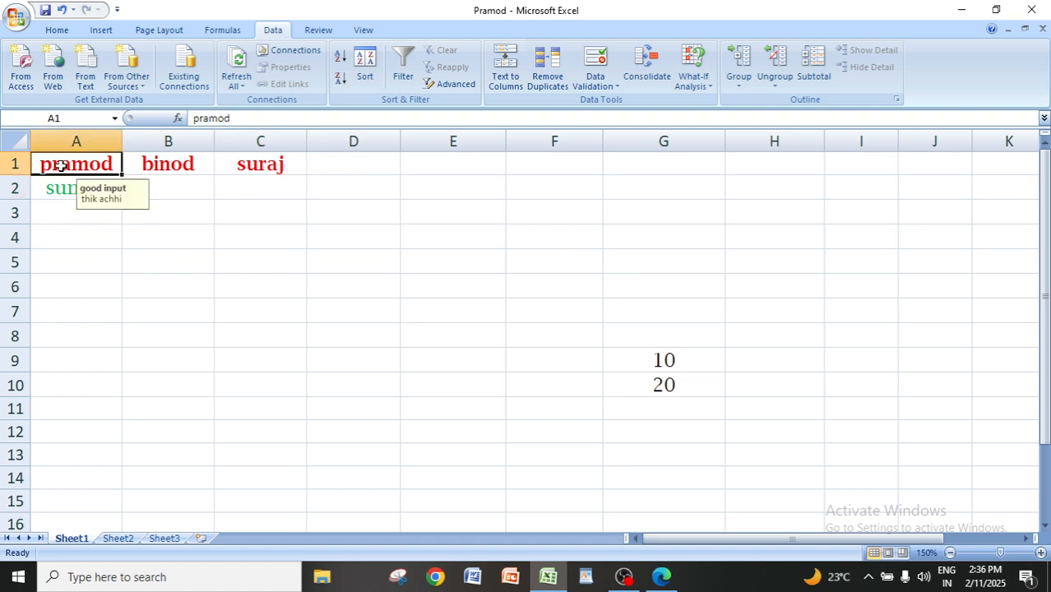
{"action": "left_click", "coordinate": [254, 283]}
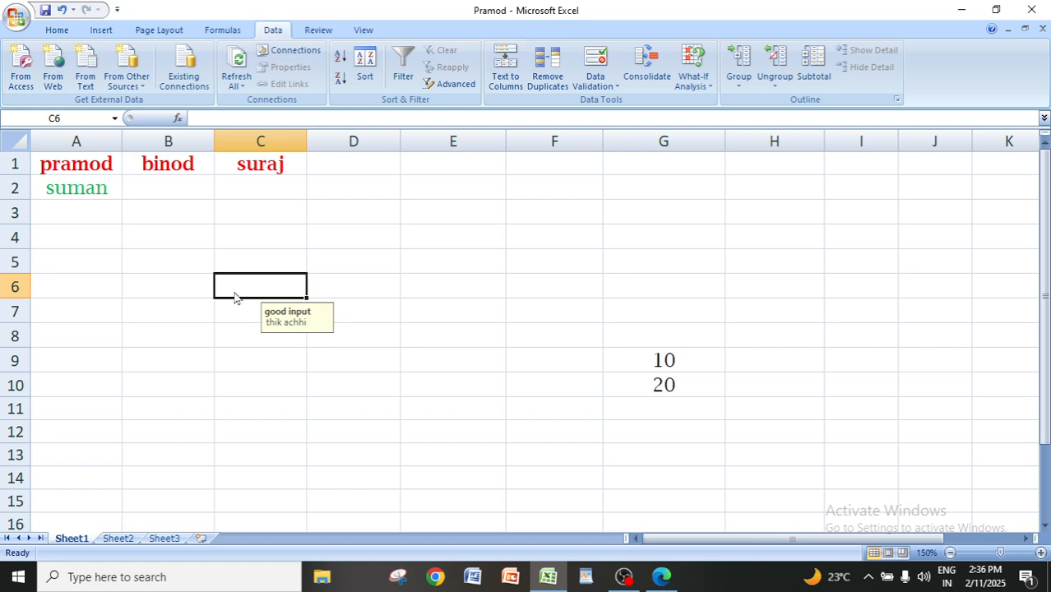
- Review the error alert settings of cell G9 in Data Validation and close them without changes
{"action": "left_click", "coordinate": [676, 362]}
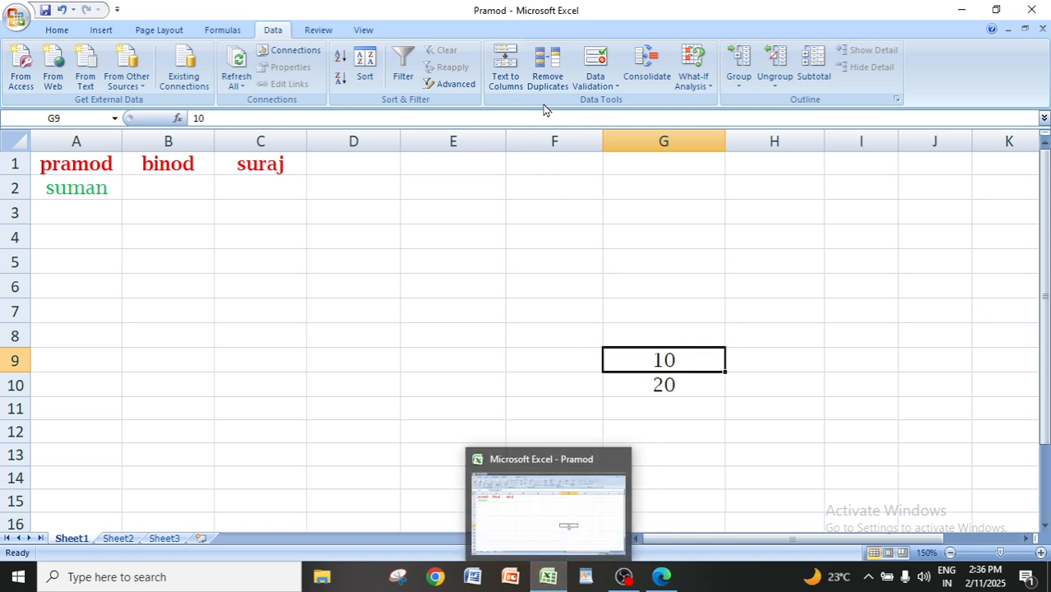
{"action": "left_click", "coordinate": [595, 62]}
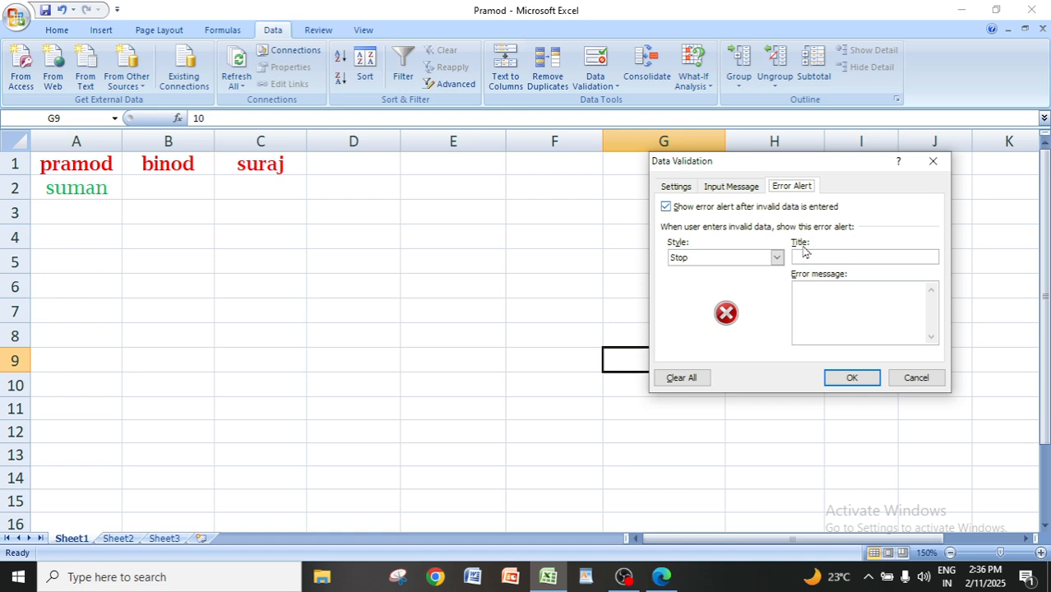
{"action": "left_click_drag", "start_coordinate": [794, 161], "coordinate": [388, 197]}
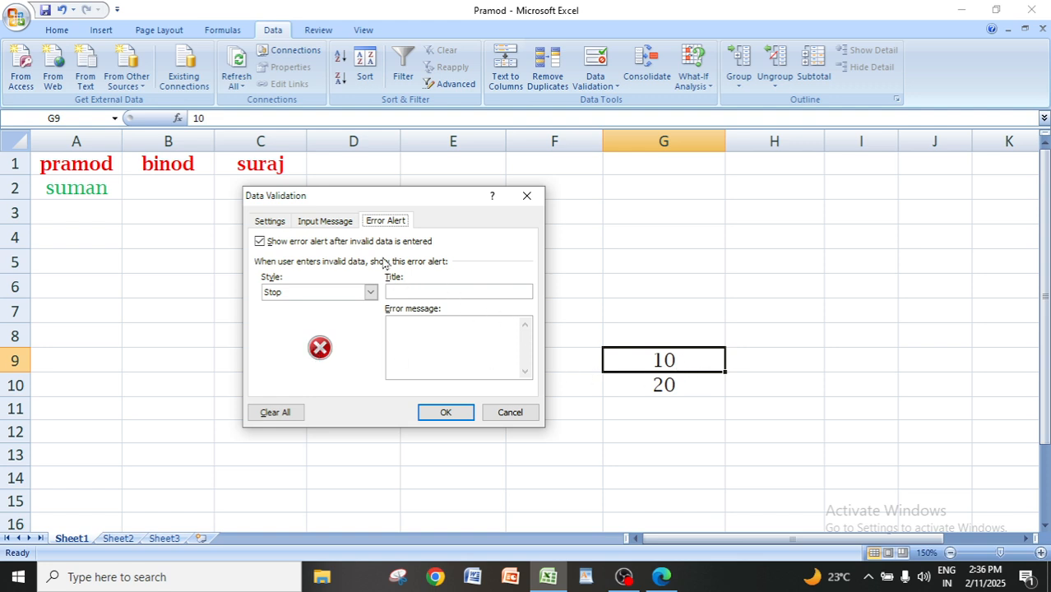
{"action": "left_click", "coordinate": [406, 292]}
{"action": "left_click", "coordinate": [527, 196]}
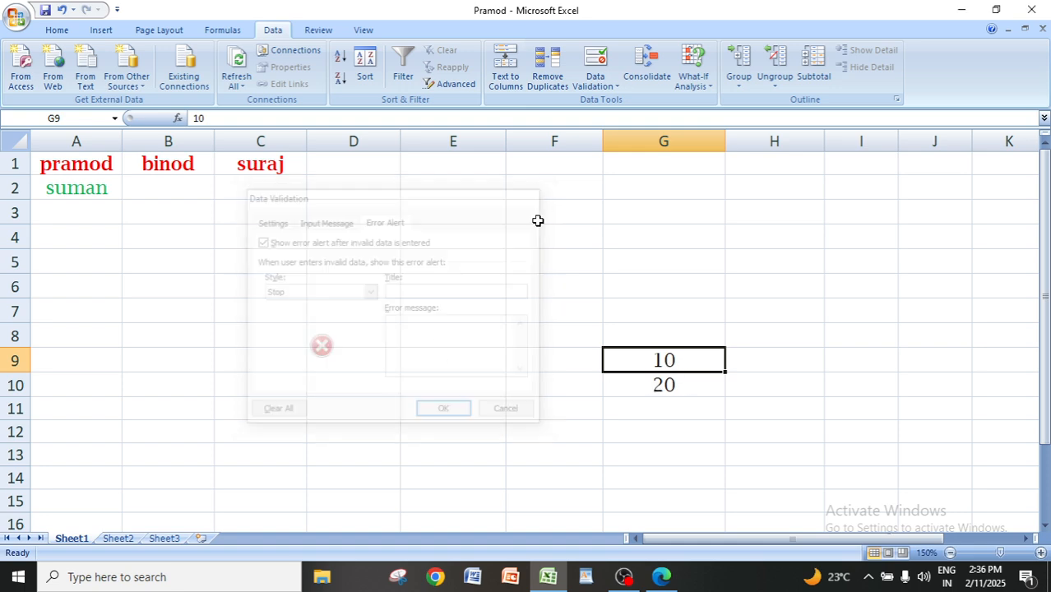
- Check the input message across the validated range A1:C6, including cells A1, C5, A5, B3, B2 and A3
{"action": "left_click", "coordinate": [83, 163]}
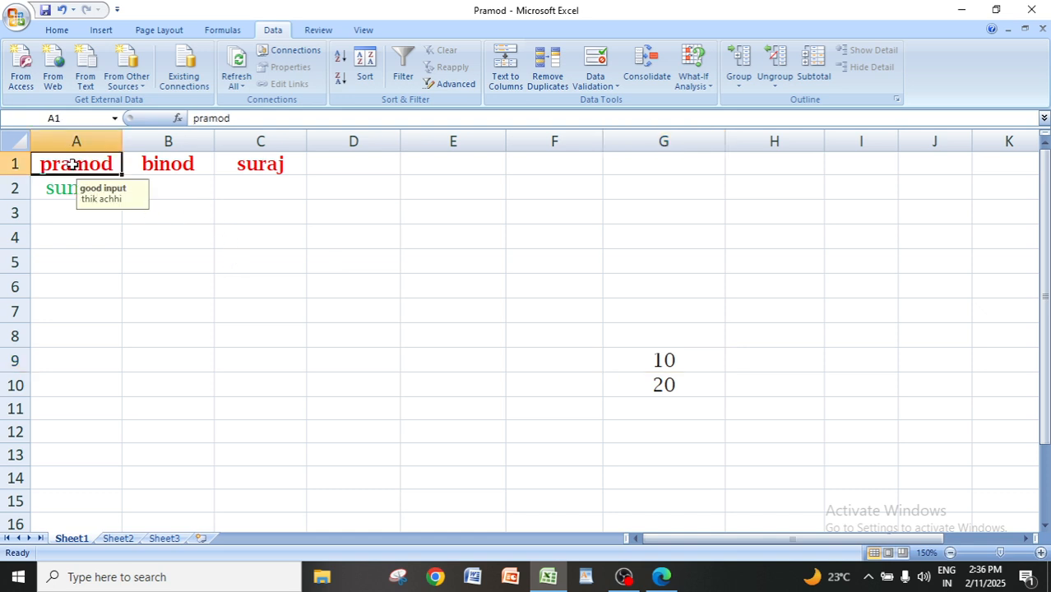
{"action": "left_click_drag", "start_coordinate": [72, 165], "coordinate": [248, 272]}
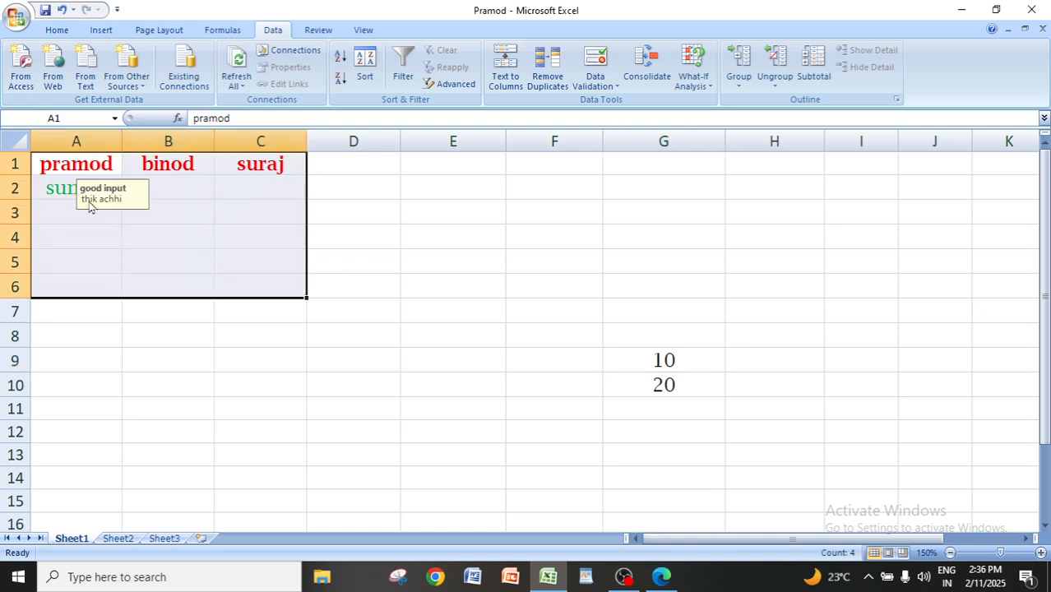
{"action": "left_click", "coordinate": [309, 338]}
{"action": "left_click", "coordinate": [240, 265]}
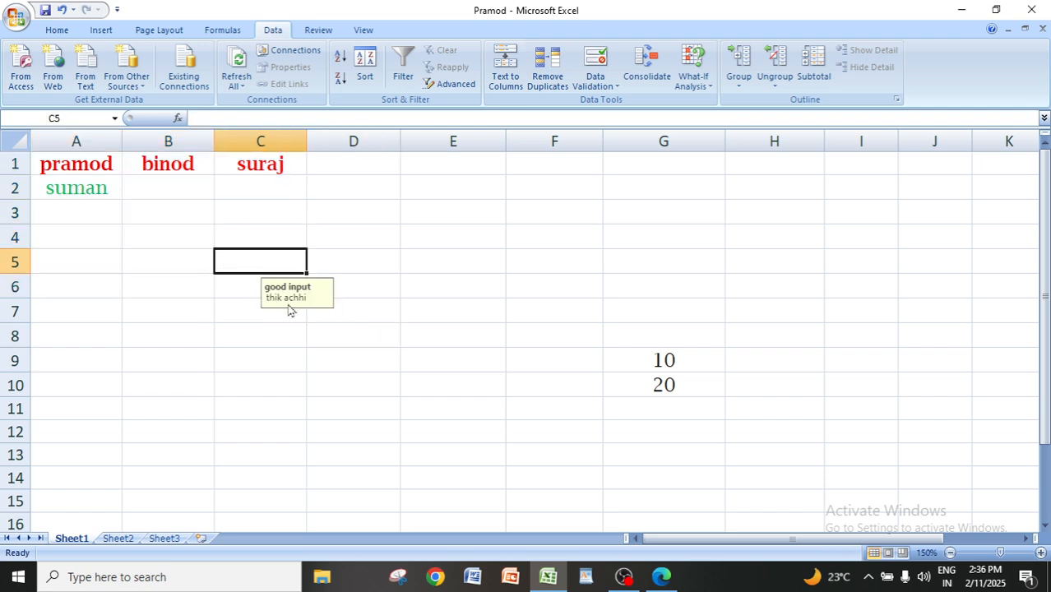
{"action": "left_click", "coordinate": [185, 265]}
{"action": "left_click", "coordinate": [83, 262]}
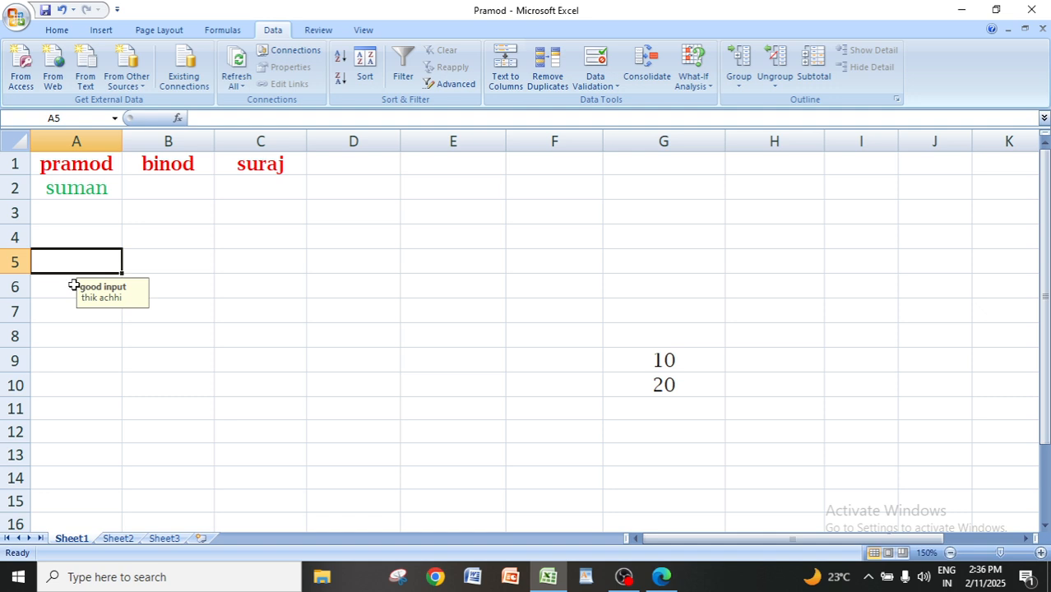
{"action": "left_click", "coordinate": [74, 282]}
{"action": "left_click", "coordinate": [168, 221]}
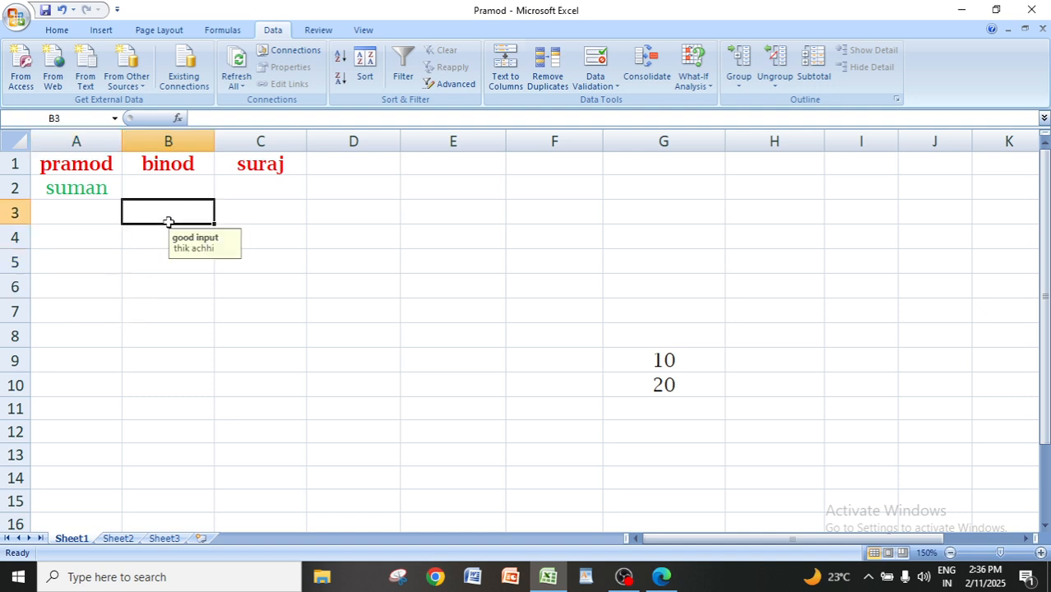
{"action": "left_click", "coordinate": [244, 189]}
{"action": "left_click", "coordinate": [158, 191]}
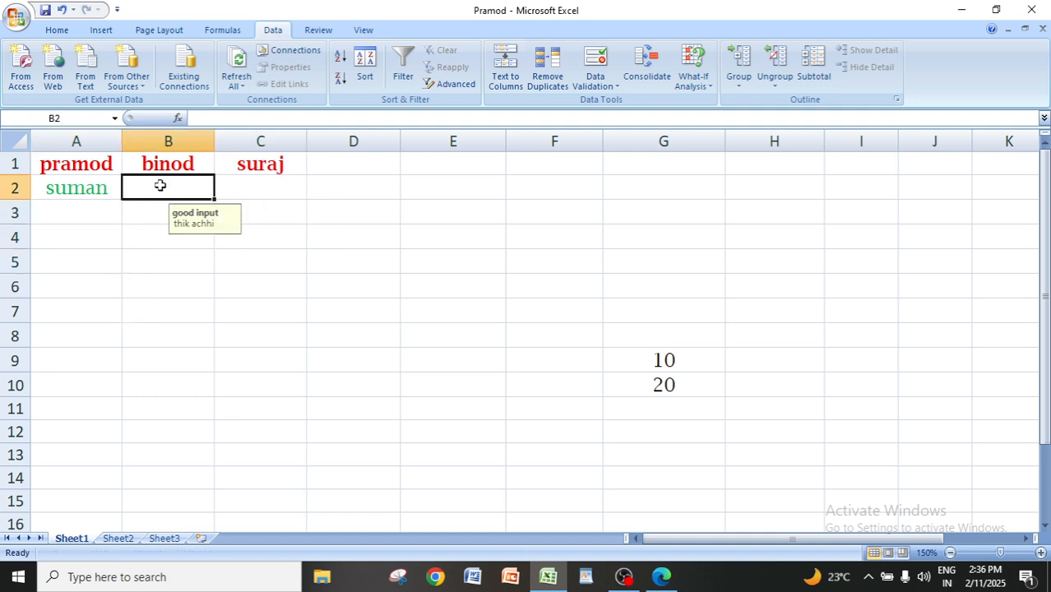
{"action": "left_click", "coordinate": [76, 212]}
- Enter 45 in cell H9 and 78 in cell H5, outside the validated range
{"action": "left_click", "coordinate": [679, 366]}
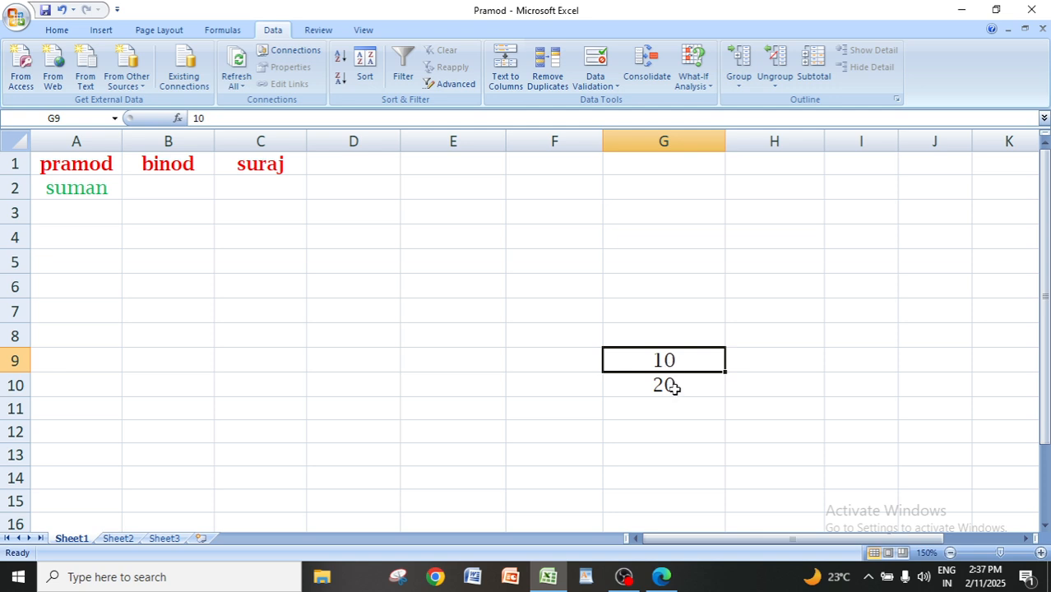
{"action": "left_click", "coordinate": [760, 355]}
{"action": "type", "text": "45"}
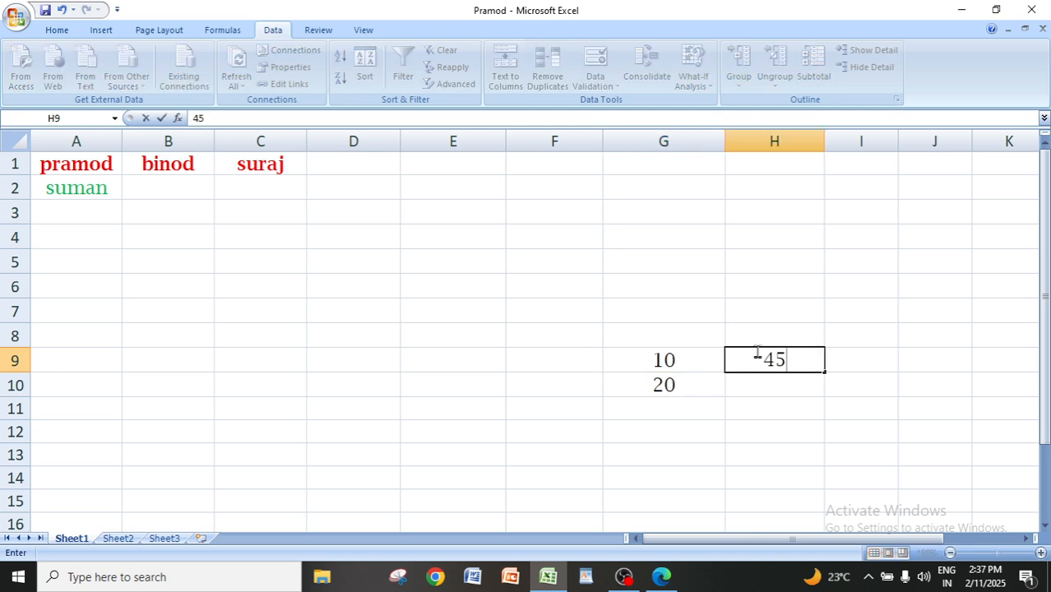
{"action": "key", "text": "Return"}
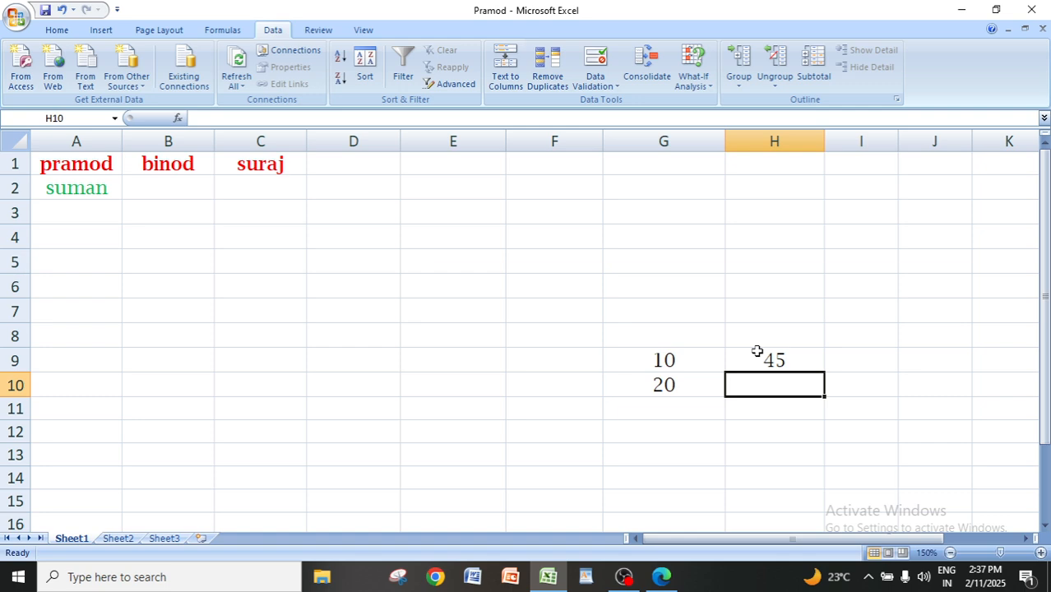
{"action": "left_click", "coordinate": [766, 258]}
{"action": "type", "text": "78"}
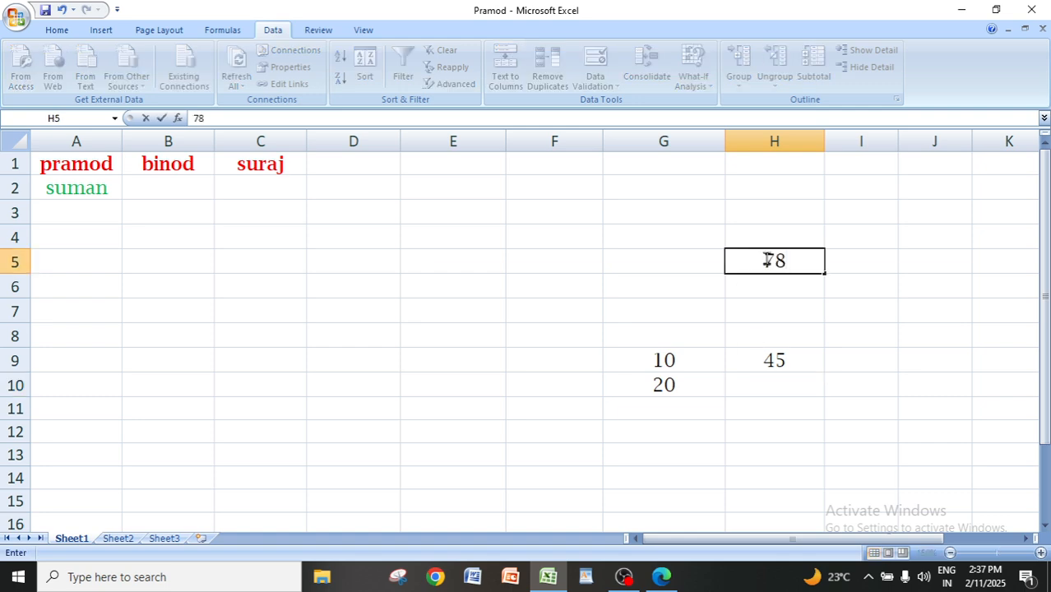
{"action": "left_click", "coordinate": [905, 247]}
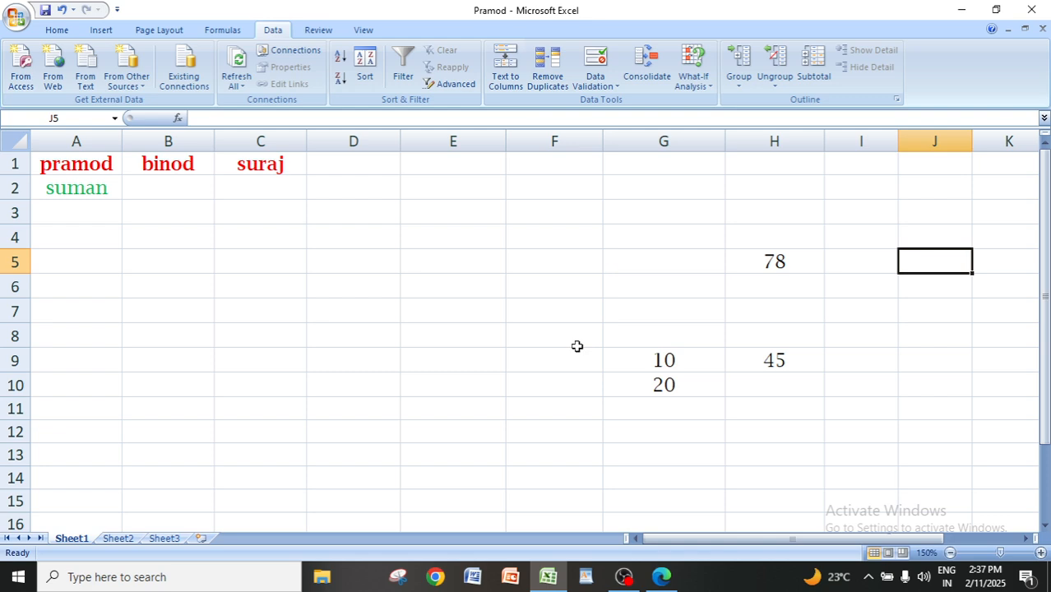
- Recheck the input message on A1 and C6, and enter 78 in cell I9 and 96 in cell J5
{"action": "left_click", "coordinate": [86, 164]}
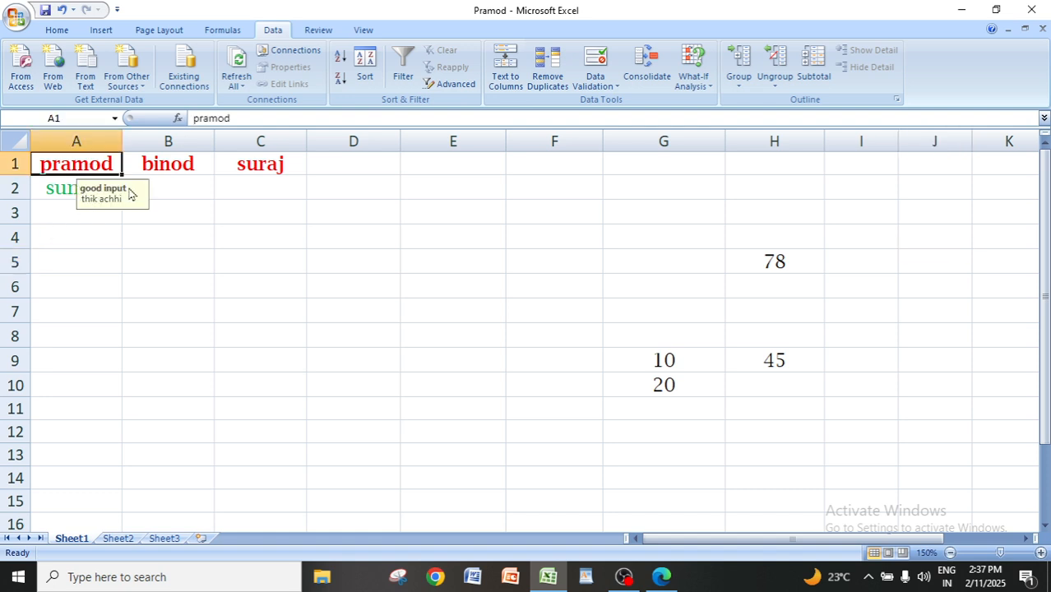
{"action": "left_click", "coordinate": [265, 283]}
{"action": "left_click", "coordinate": [869, 352]}
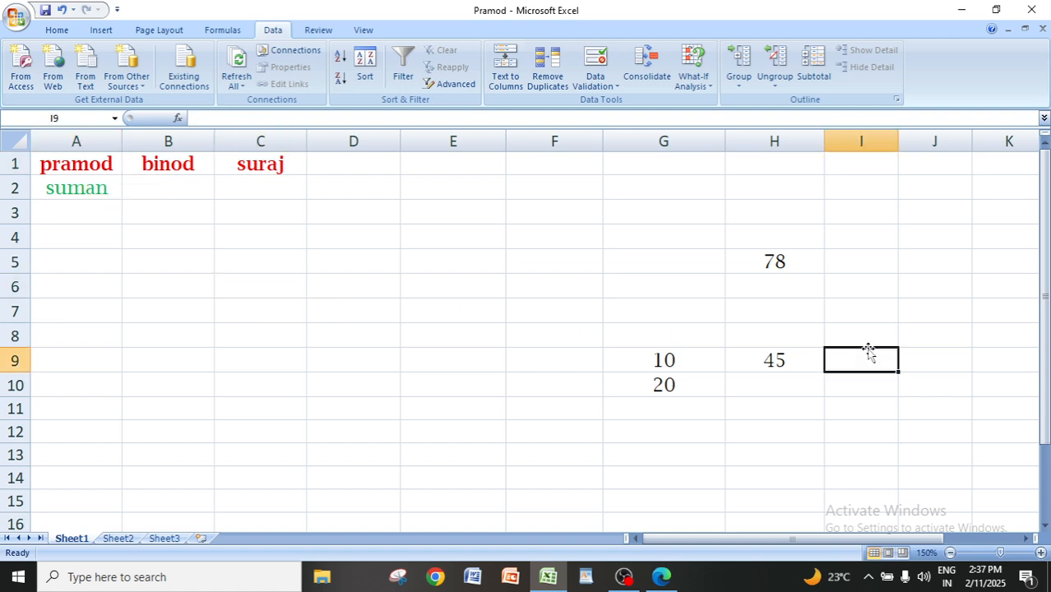
{"action": "type", "text": "78"}
{"action": "left_click", "coordinate": [957, 270]}
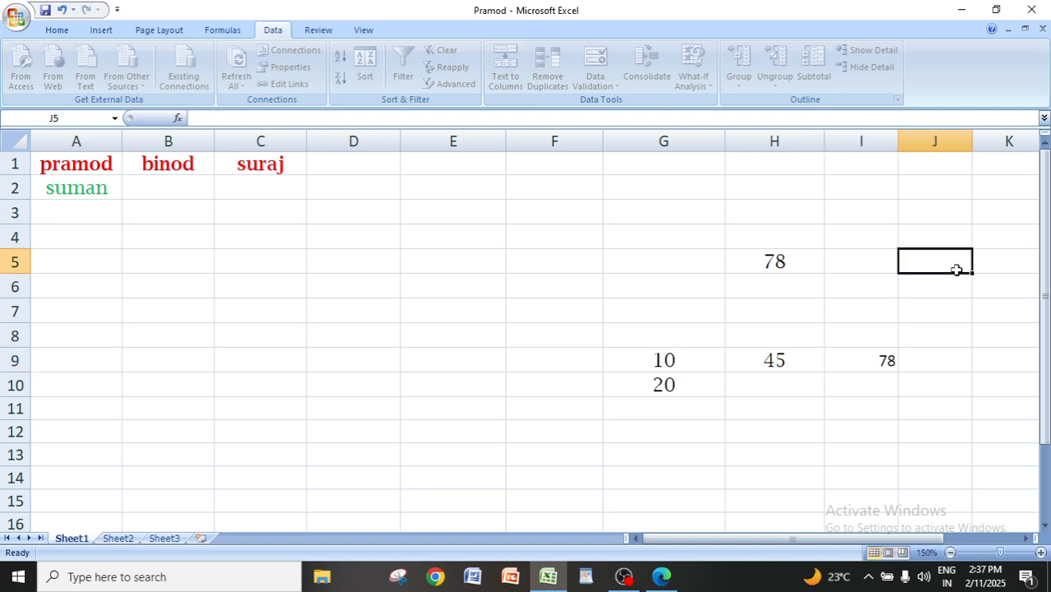
{"action": "type", "text": "96"}
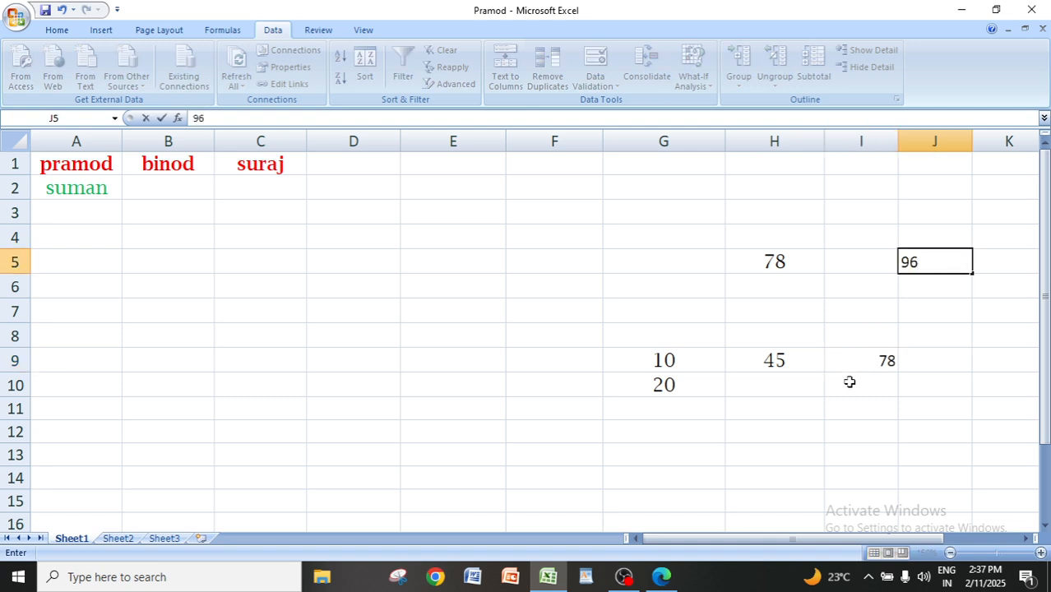
{"action": "left_click", "coordinate": [848, 412]}
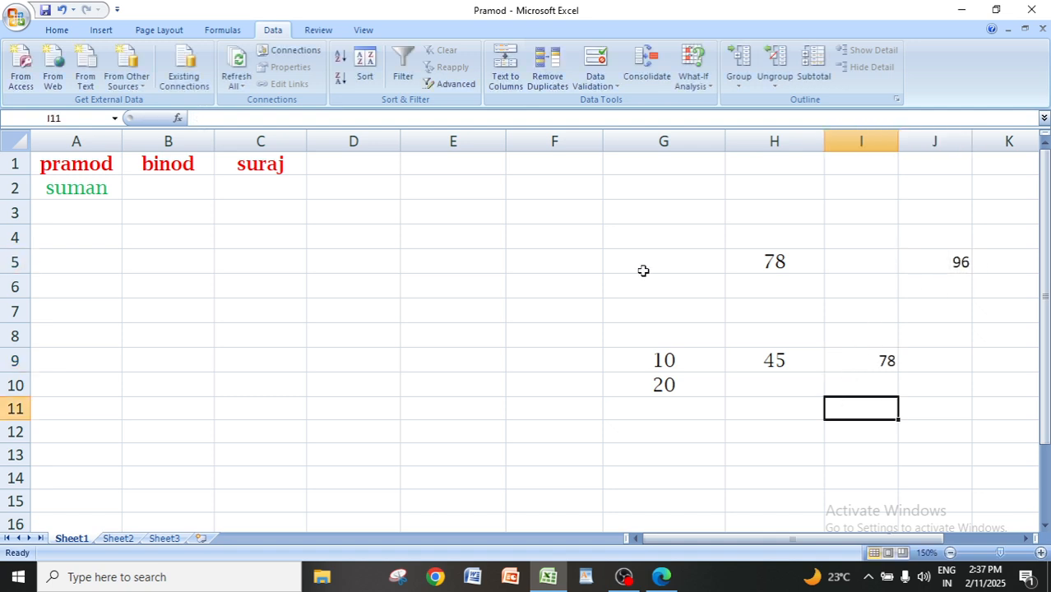
- Preview the Warning, Information and Stop error alert styles and the input message settings for cell I11, closing without applying
{"action": "left_click", "coordinate": [596, 64]}
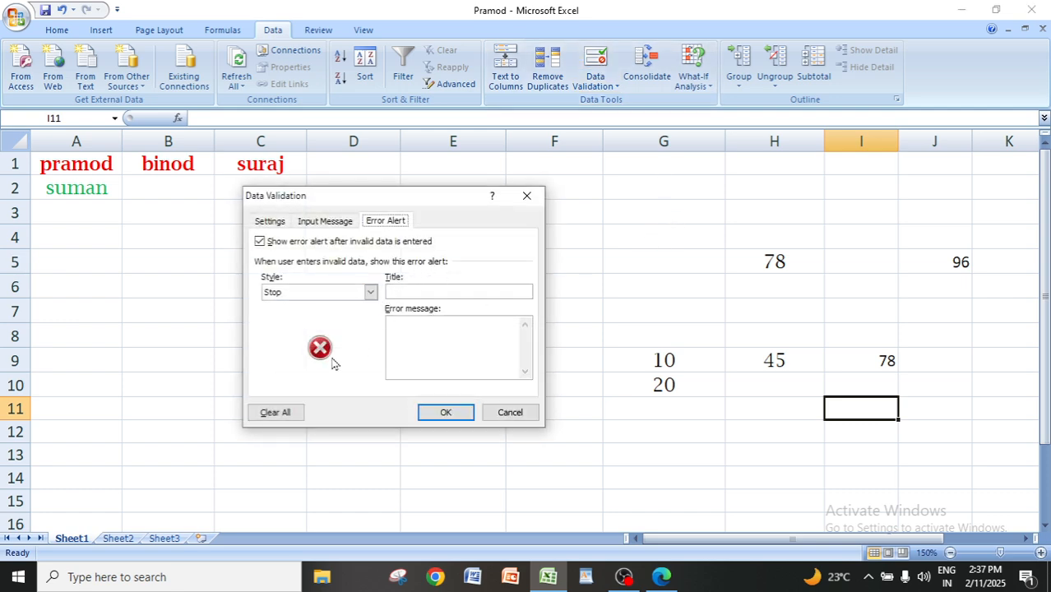
{"action": "left_click", "coordinate": [372, 292]}
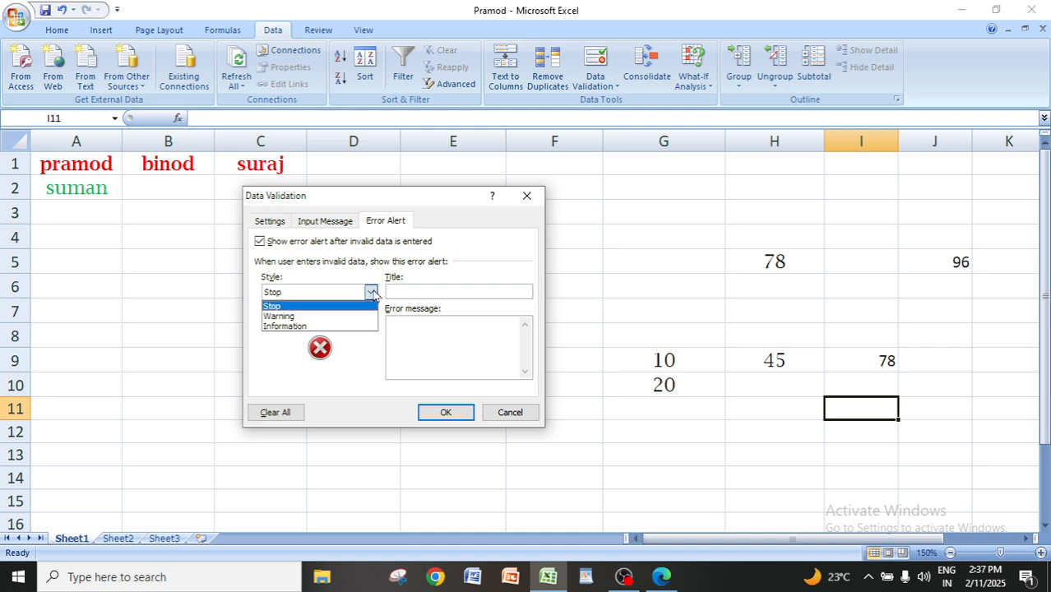
{"action": "left_click", "coordinate": [320, 319]}
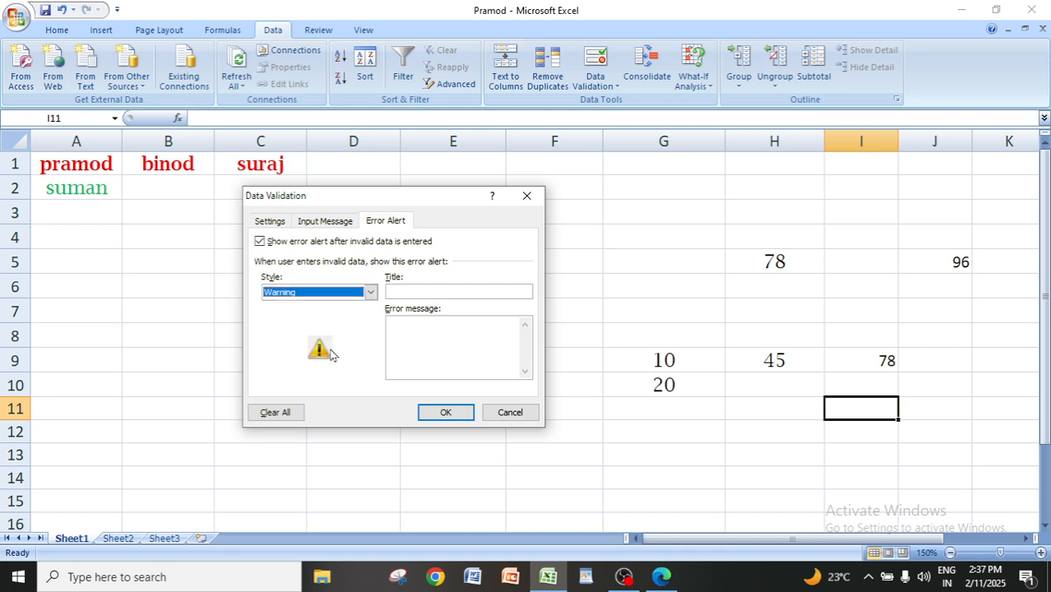
{"action": "left_click", "coordinate": [371, 293]}
{"action": "left_click", "coordinate": [312, 328]}
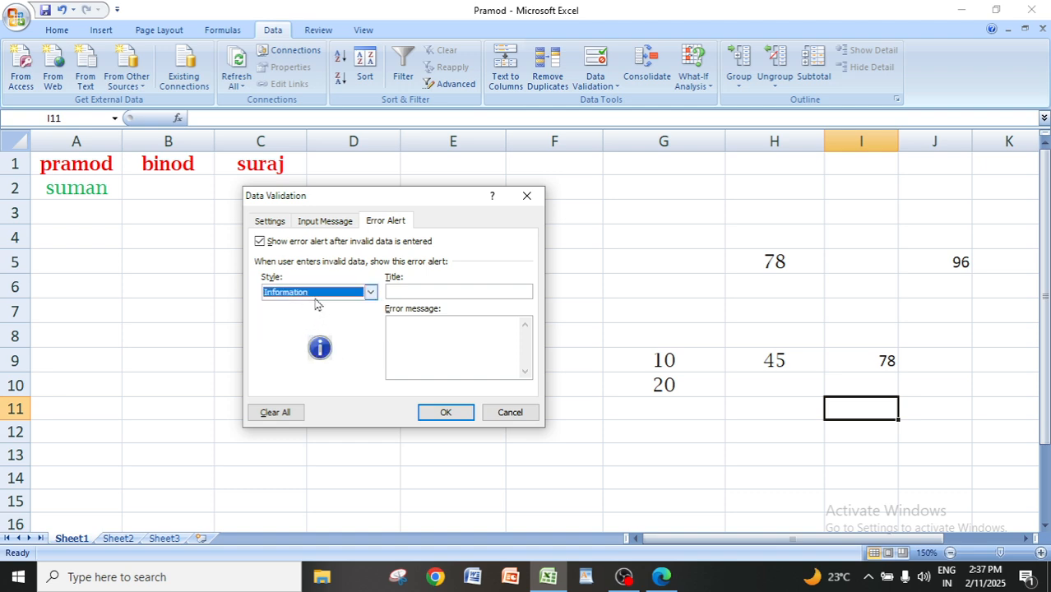
{"action": "left_click", "coordinate": [317, 293]}
{"action": "left_click", "coordinate": [293, 308]}
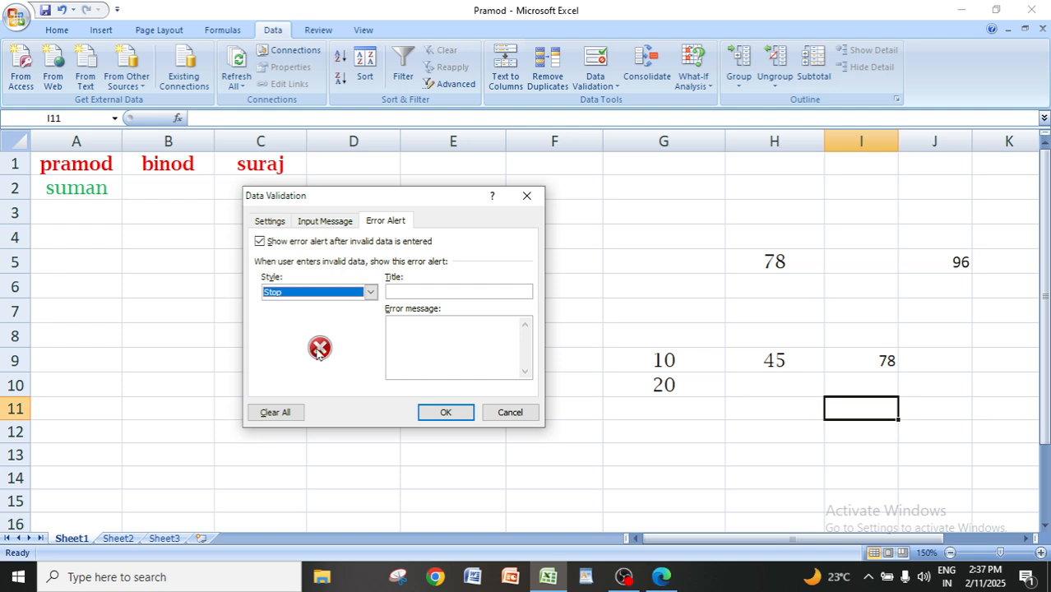
{"action": "left_click", "coordinate": [413, 289]}
{"action": "left_click", "coordinate": [329, 222]}
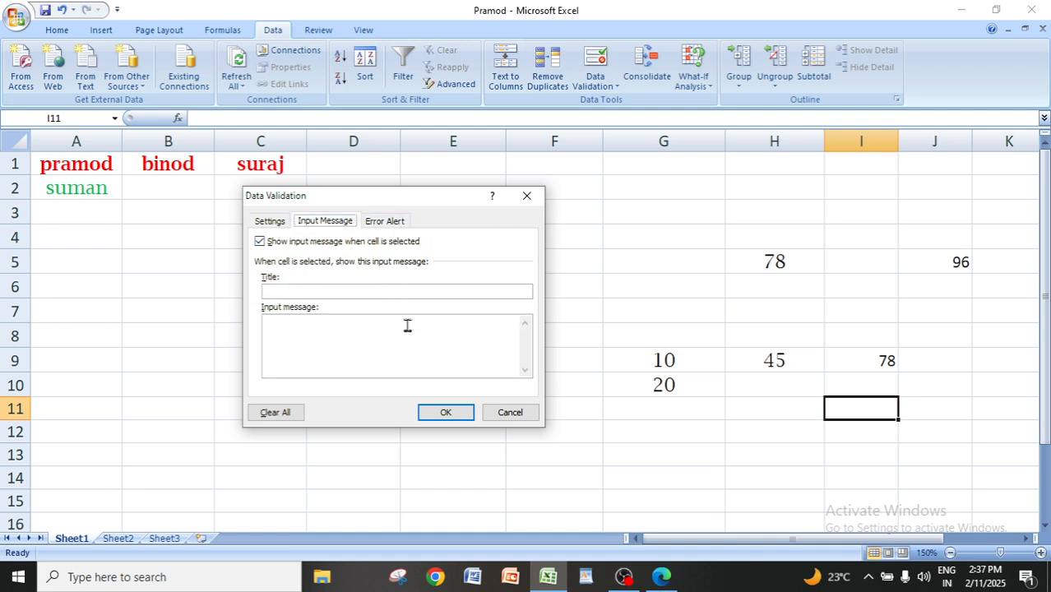
{"action": "left_click", "coordinate": [526, 196]}
- Compare the input message behaviour of cells inside A1:C6 with that of outside cells such as G11, D9 and H9
{"action": "left_click", "coordinate": [669, 402]}
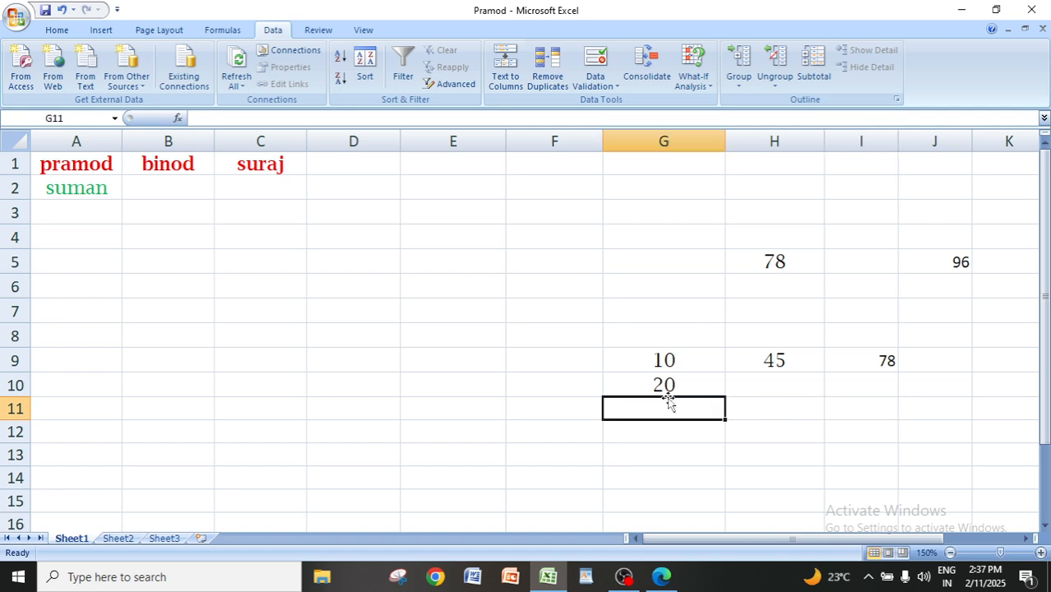
{"action": "left_click", "coordinate": [73, 174]}
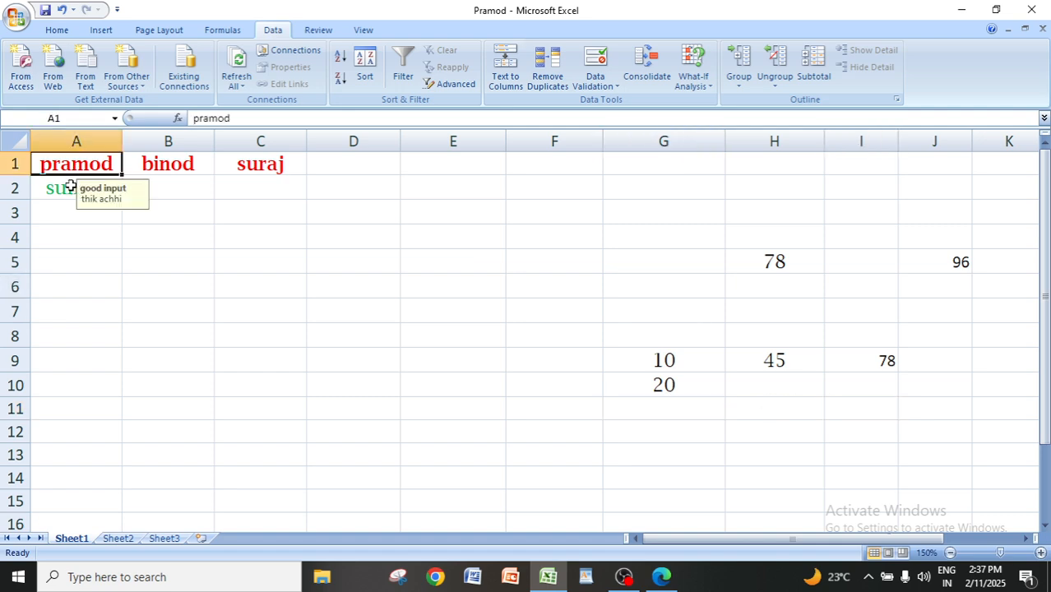
{"action": "left_click", "coordinate": [813, 343]}
{"action": "left_click", "coordinate": [773, 359]}
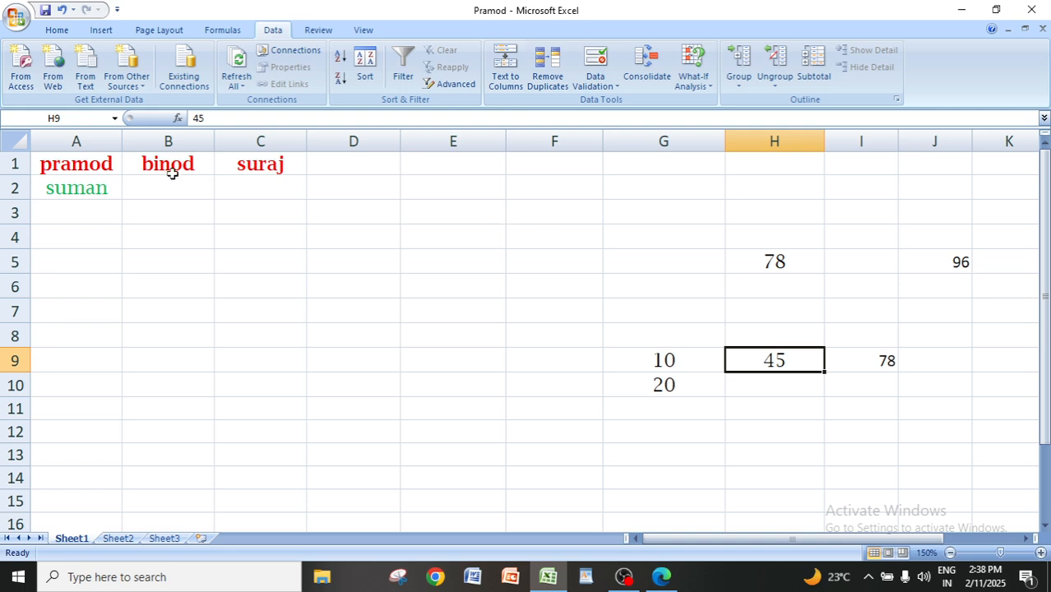
{"action": "left_click_drag", "start_coordinate": [62, 165], "coordinate": [263, 286]}
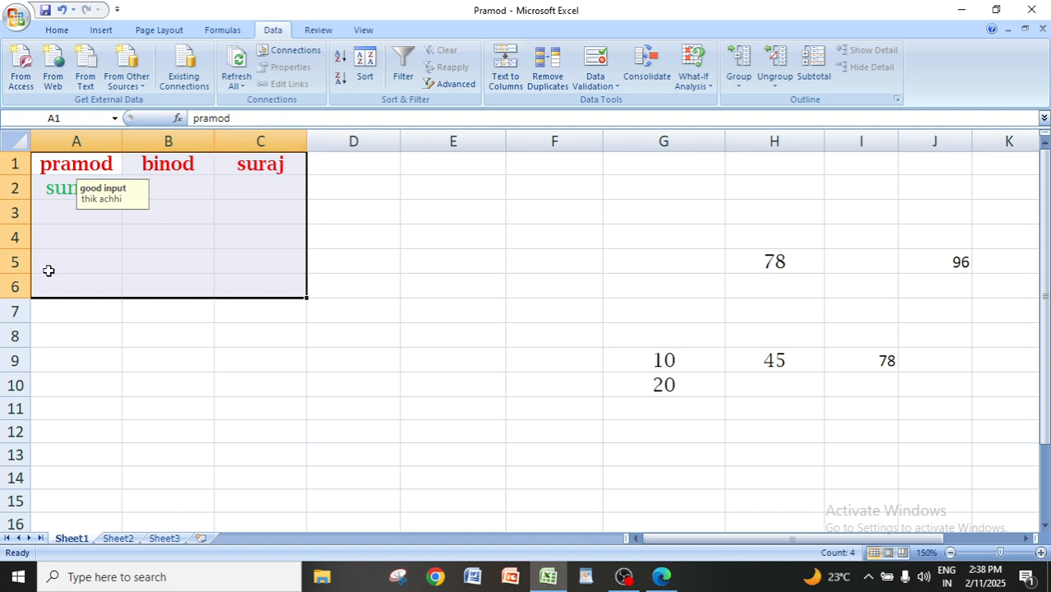
{"action": "left_click", "coordinate": [312, 367]}
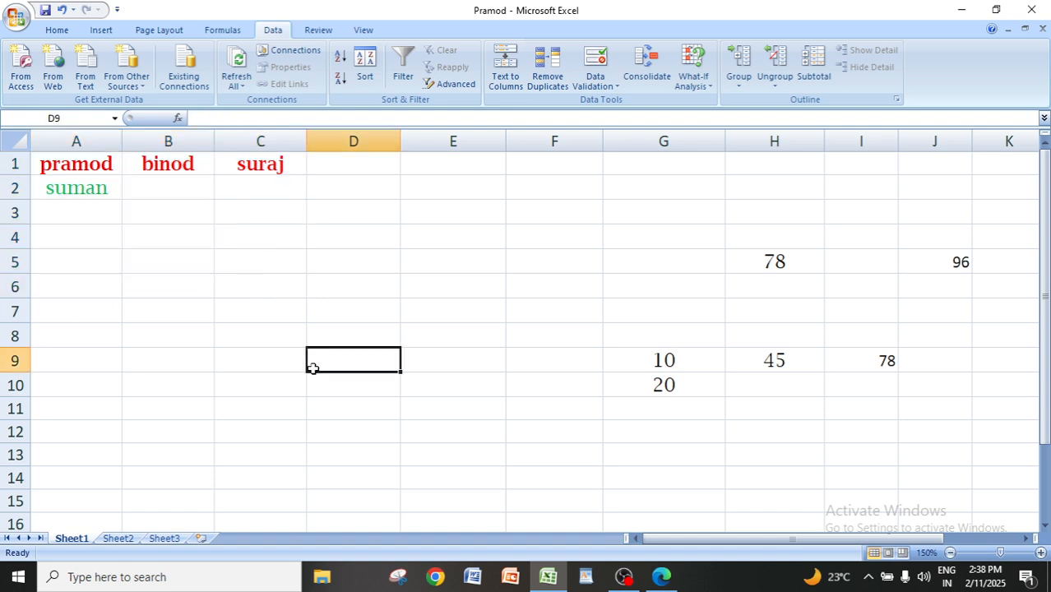
{"action": "left_click", "coordinate": [253, 290]}
{"action": "left_click", "coordinate": [249, 262]}
{"action": "left_click", "coordinate": [248, 237]}
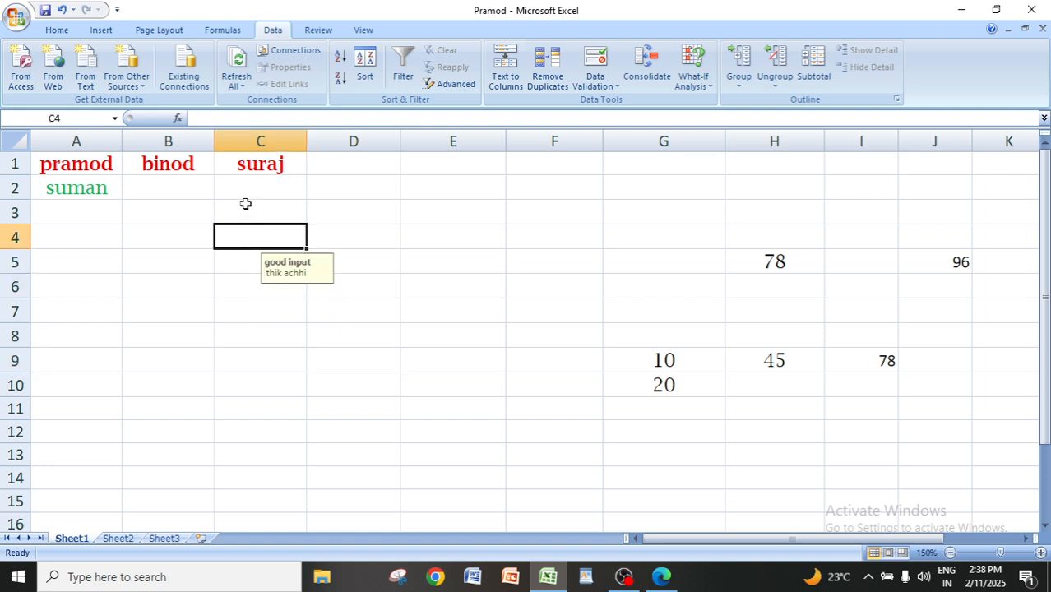
{"action": "left_click", "coordinate": [178, 255]}
{"action": "left_click", "coordinate": [784, 368]}
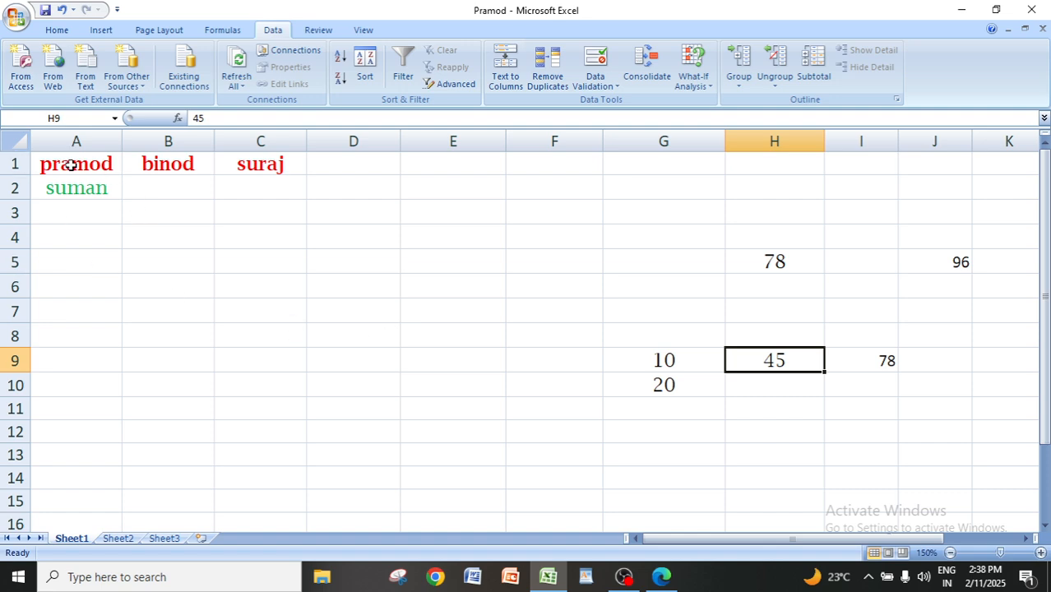
- Extend data validation to the range A1:J12, review its input message and error alert, and clear all validation settings
{"action": "left_click_drag", "start_coordinate": [72, 166], "coordinate": [959, 433]}
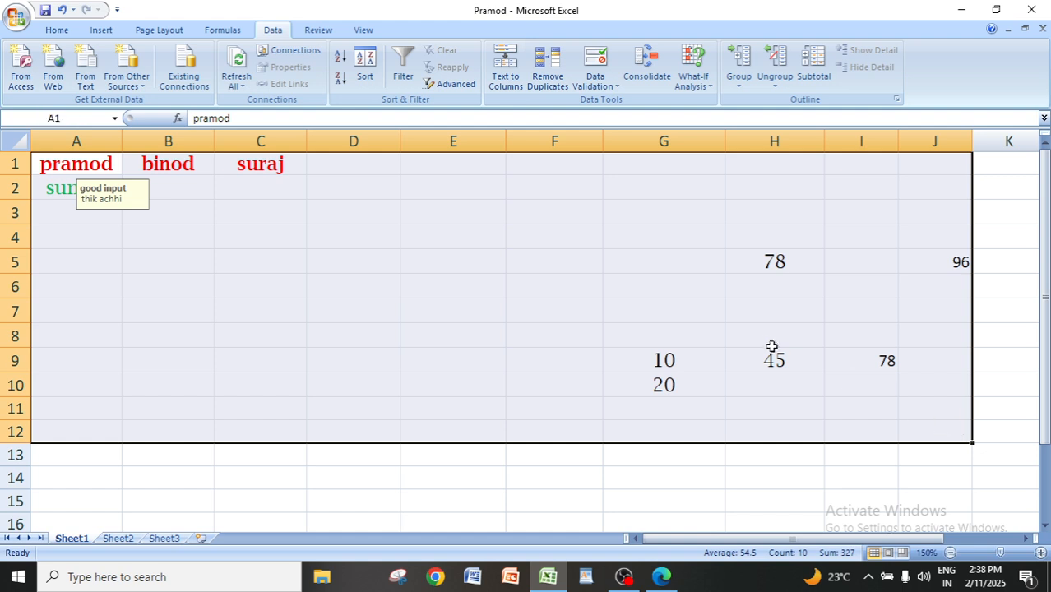
{"action": "left_click", "coordinate": [595, 59]}
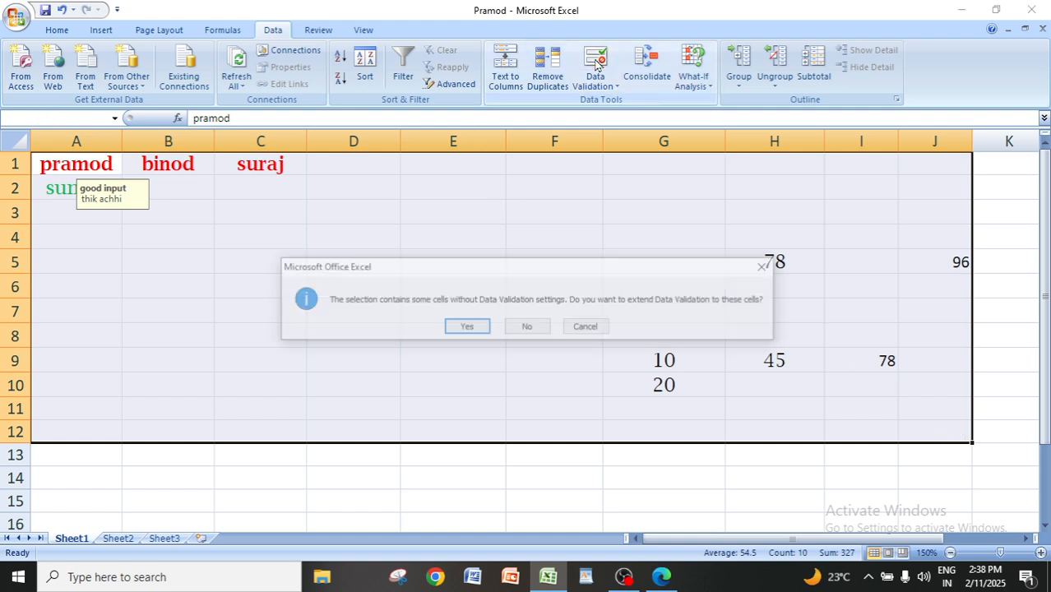
{"action": "left_click", "coordinate": [464, 329]}
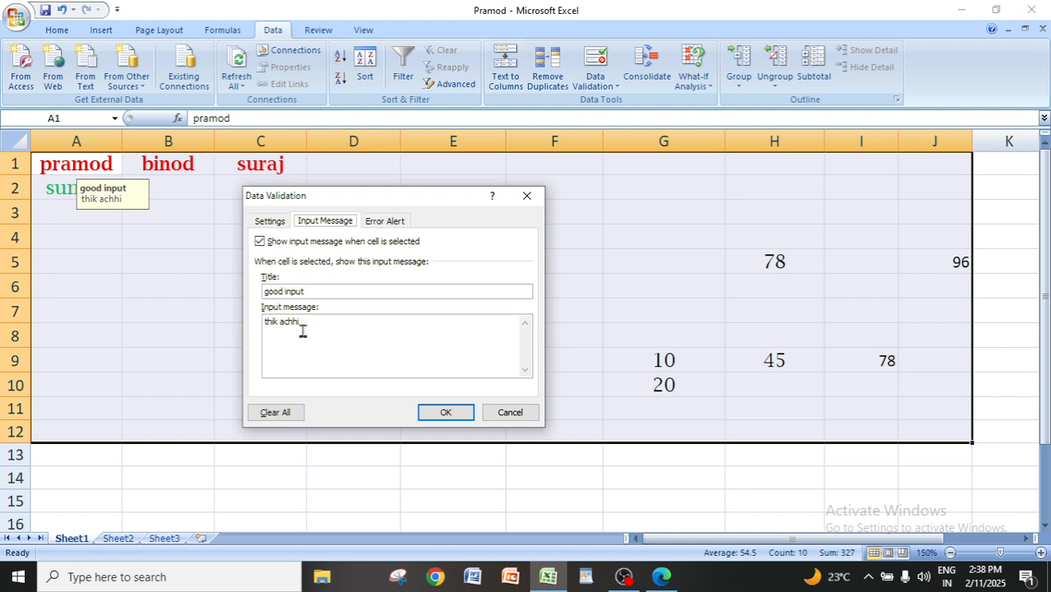
{"action": "left_click", "coordinate": [383, 220]}
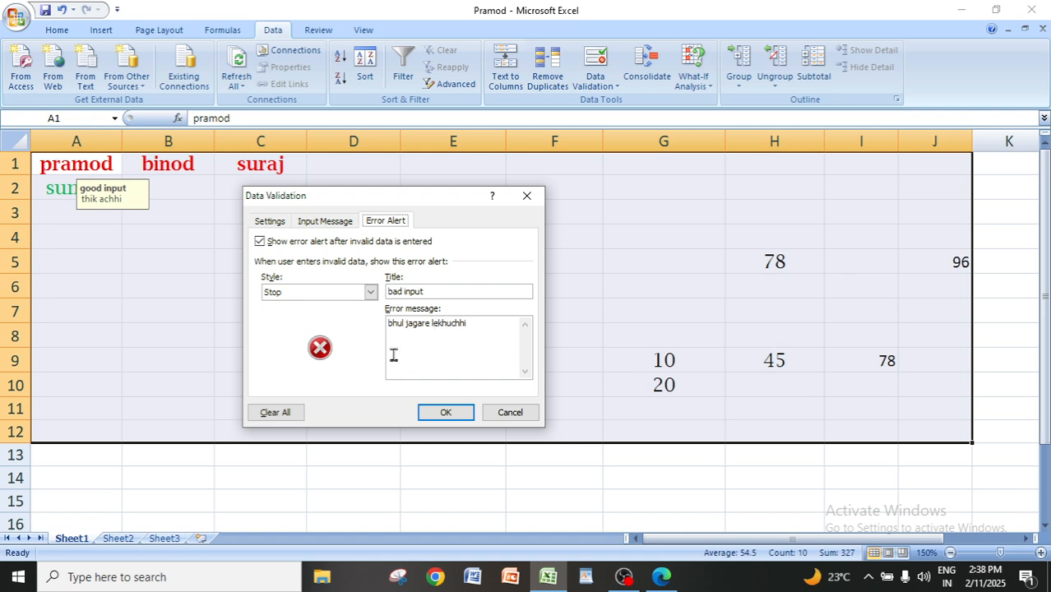
{"action": "left_click", "coordinate": [322, 222]}
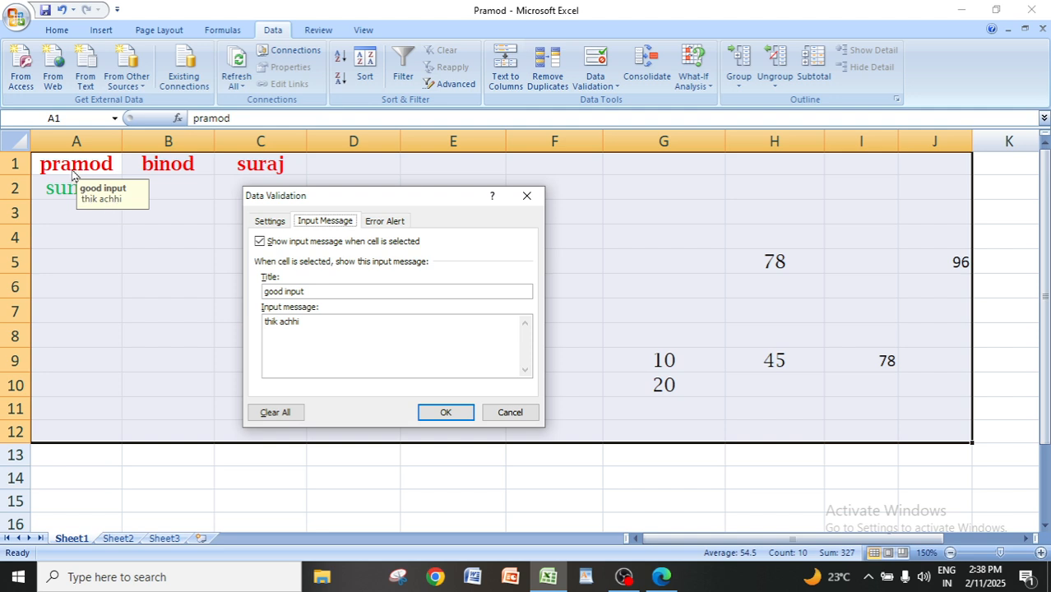
{"action": "left_click", "coordinate": [275, 412]}
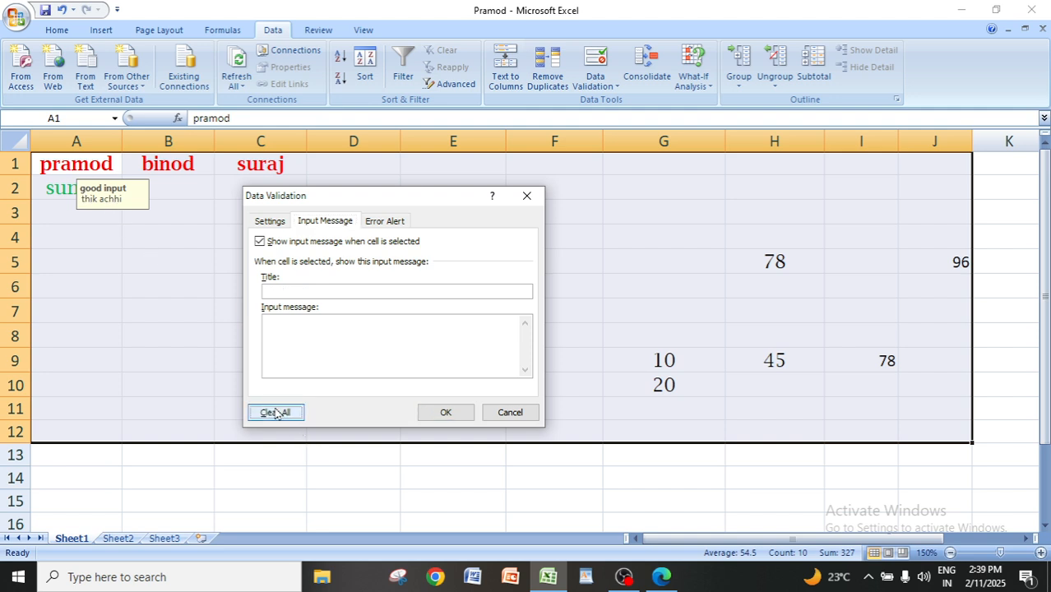
{"action": "left_click", "coordinate": [446, 413]}
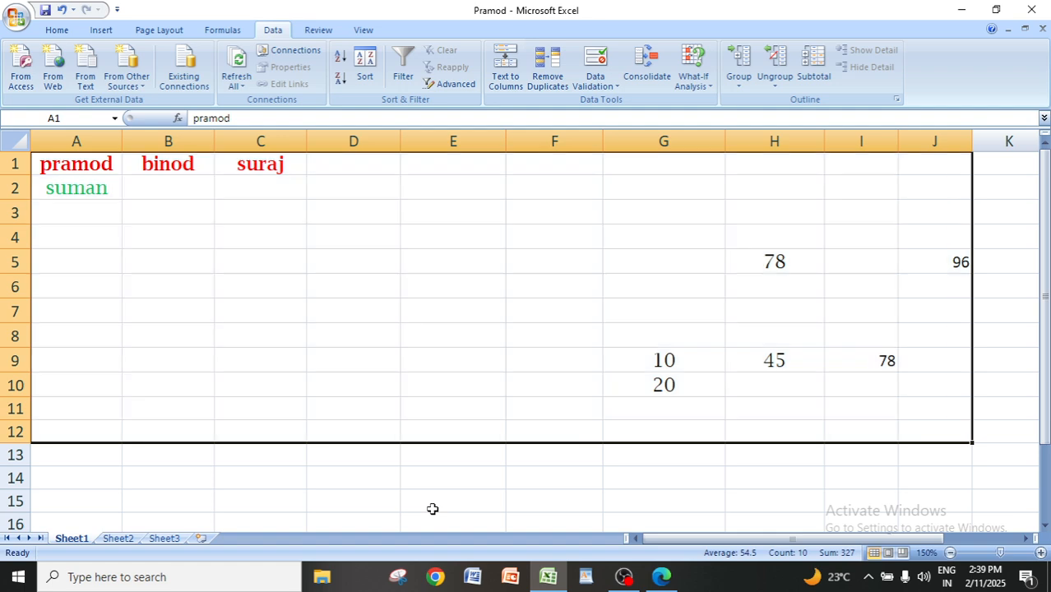
- Check cells within A2:C5 for a remaining input message, and inspect the input message settings of C5 without changing them
{"action": "left_click", "coordinate": [432, 504]}
{"action": "left_click", "coordinate": [172, 189]}
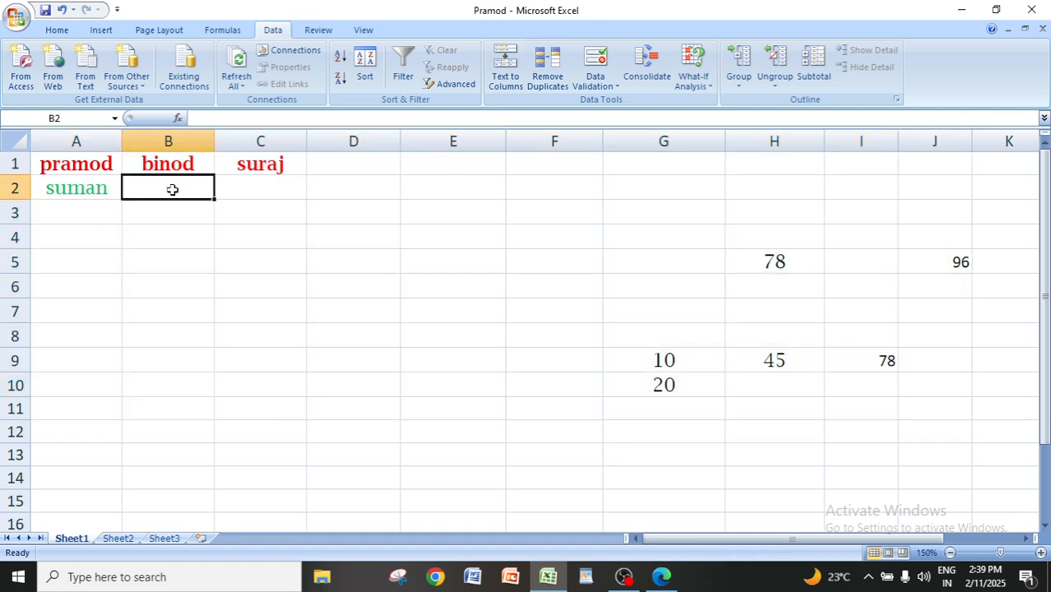
{"action": "left_click", "coordinate": [74, 212]}
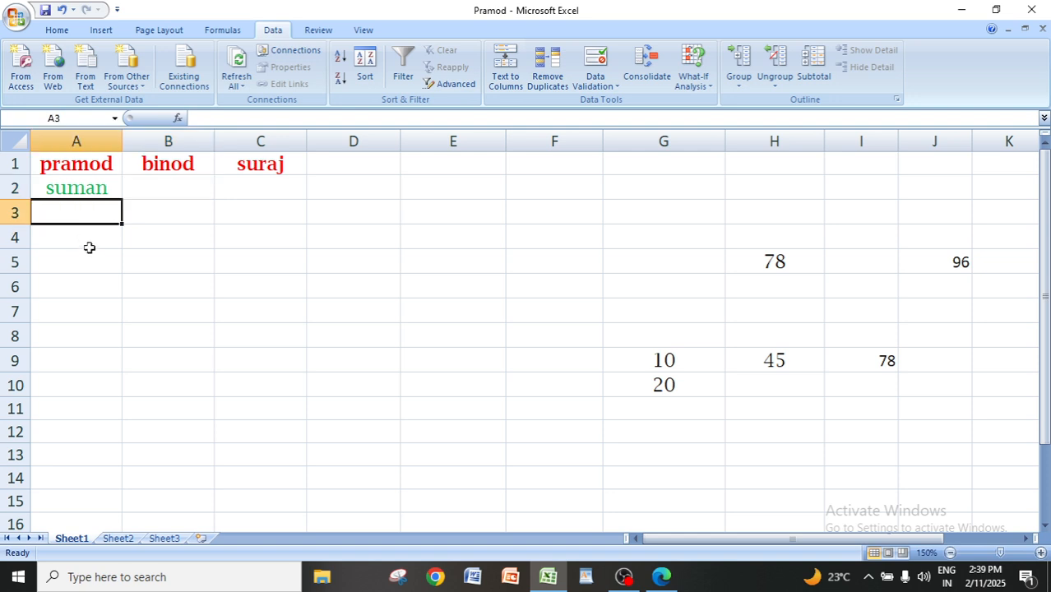
{"action": "left_click", "coordinate": [151, 221]}
{"action": "left_click", "coordinate": [257, 218]}
{"action": "left_click", "coordinate": [101, 253]}
{"action": "left_click", "coordinate": [141, 244]}
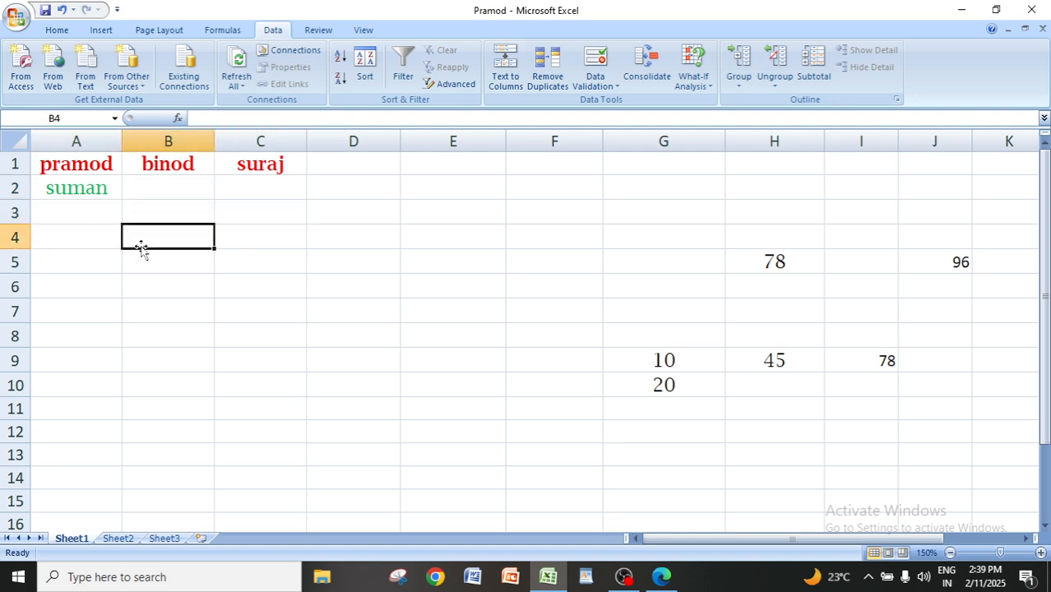
{"action": "left_click", "coordinate": [83, 239]}
{"action": "left_click", "coordinate": [173, 213]}
{"action": "left_click", "coordinate": [232, 191]}
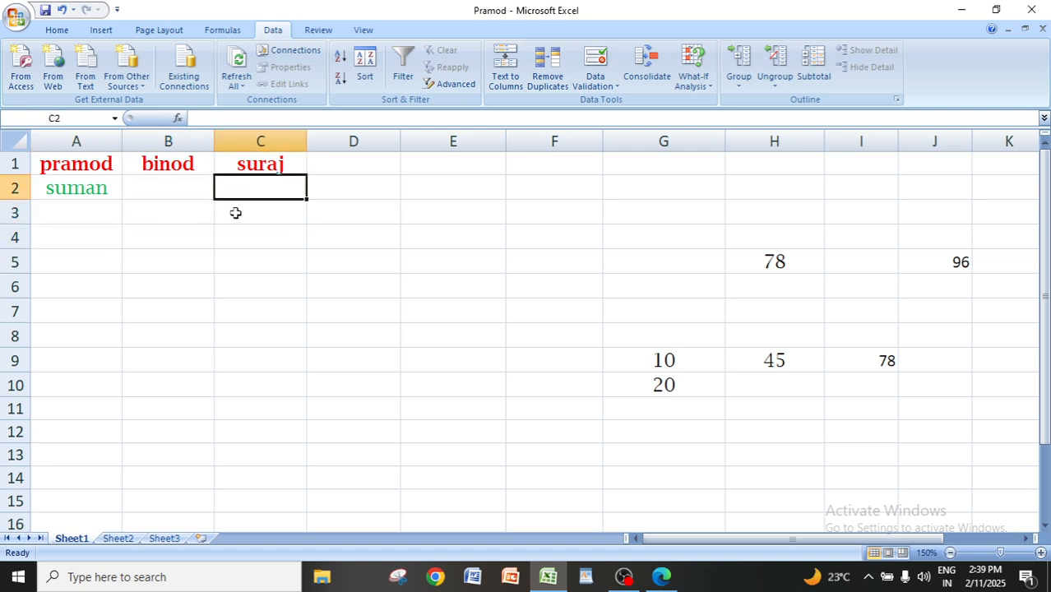
{"action": "left_click", "coordinate": [235, 213]}
{"action": "left_click", "coordinate": [250, 261]}
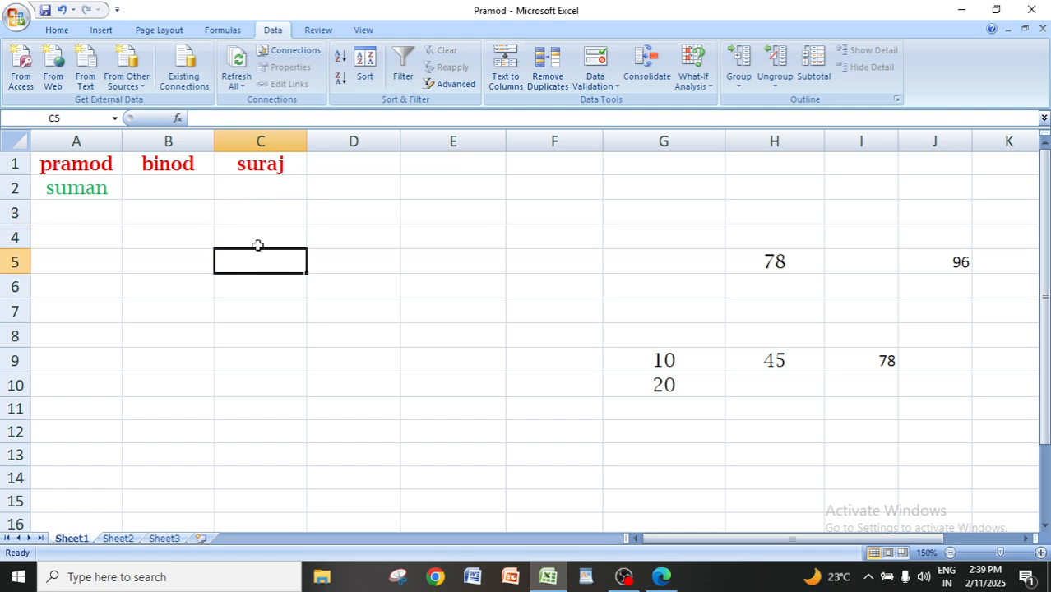
{"action": "left_click", "coordinate": [597, 64]}
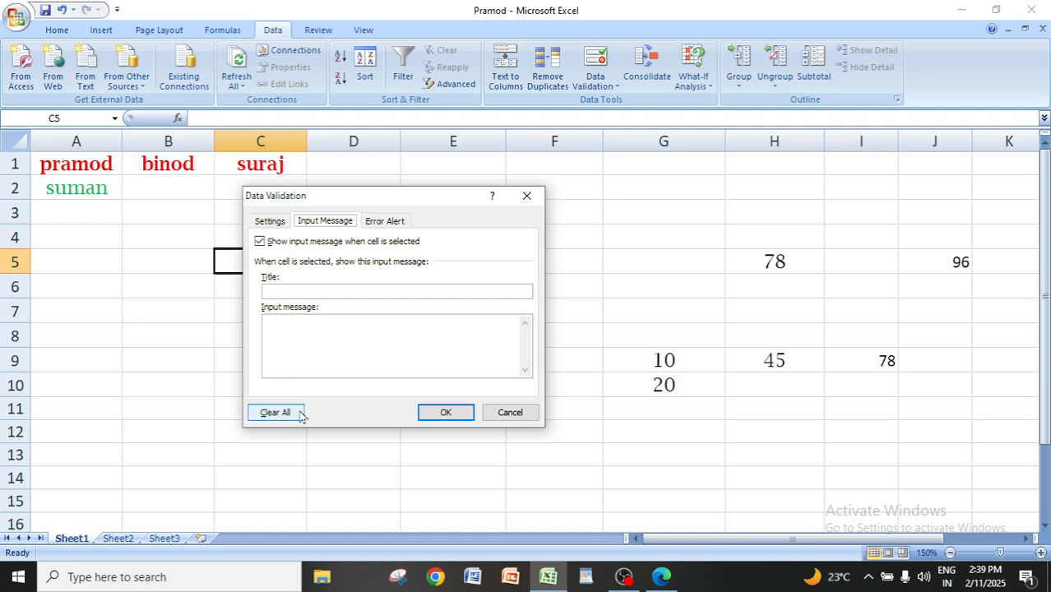
{"action": "left_click", "coordinate": [526, 196]}
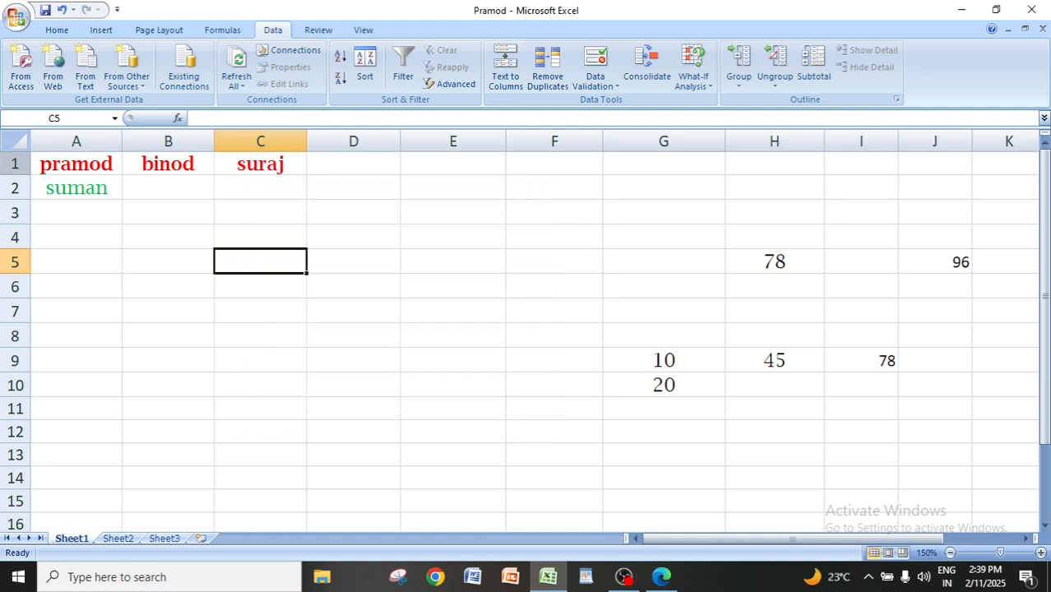
- Enter a first name in cell B2
{"action": "left_click", "coordinate": [78, 212]}
{"action": "left_click", "coordinate": [142, 188]}
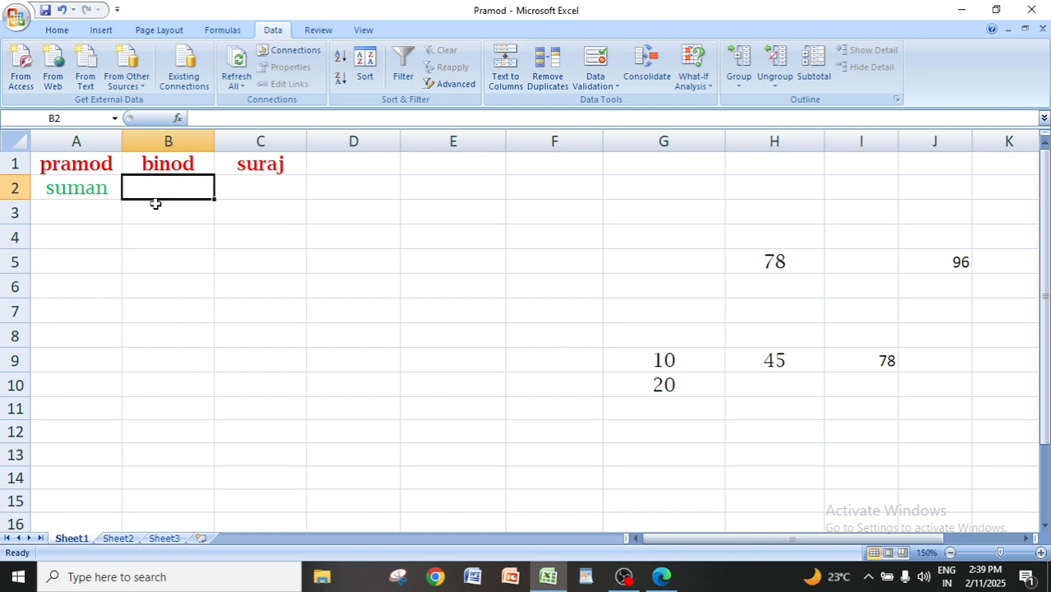
{"action": "type", "text": "akash"}
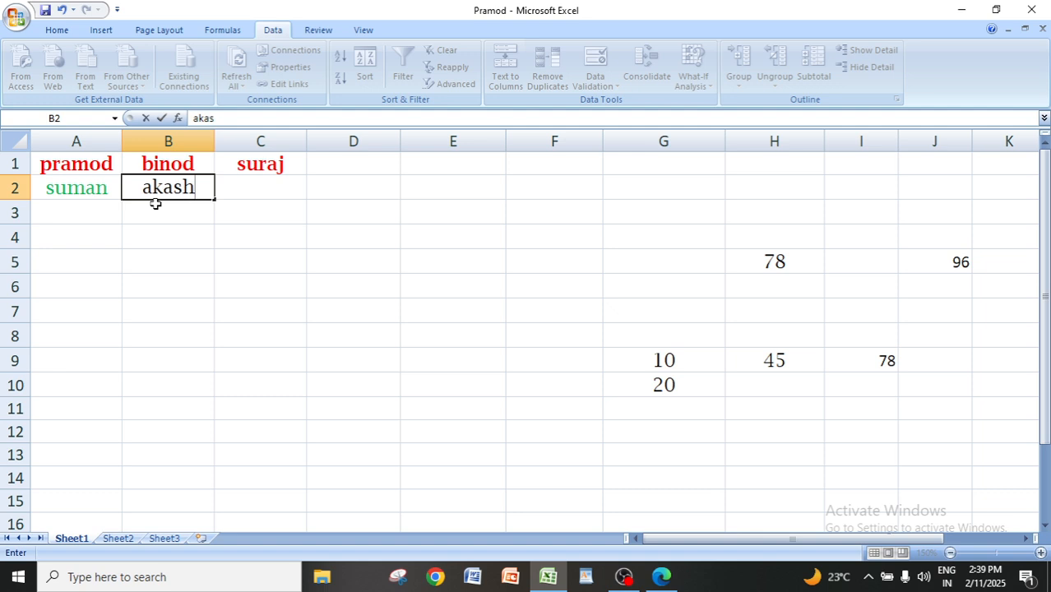
{"action": "left_click", "coordinate": [164, 242]}
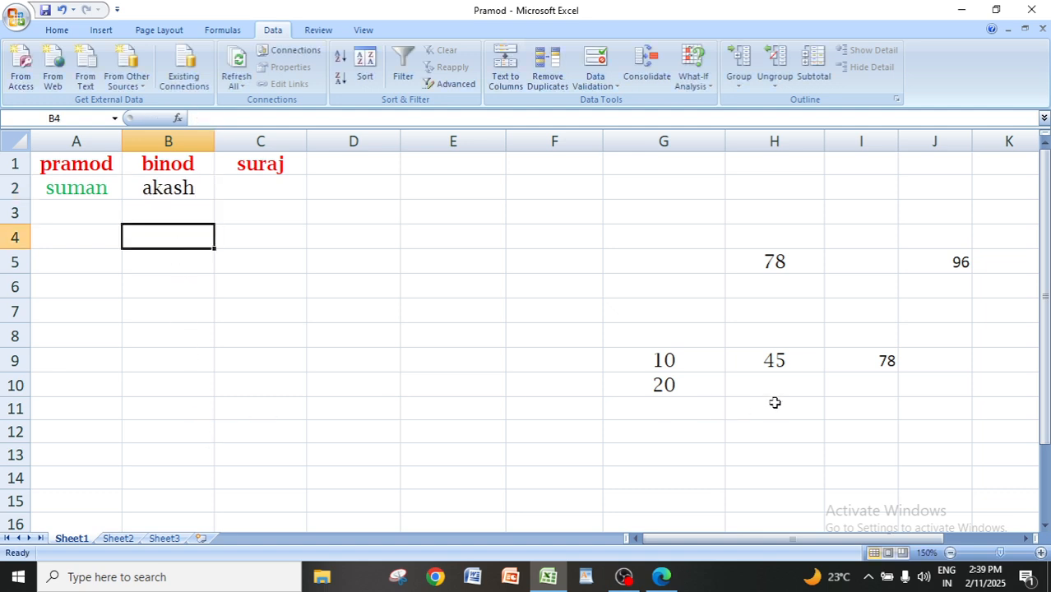
- Clear all data validation settings for cell H9
{"action": "left_click", "coordinate": [789, 367]}
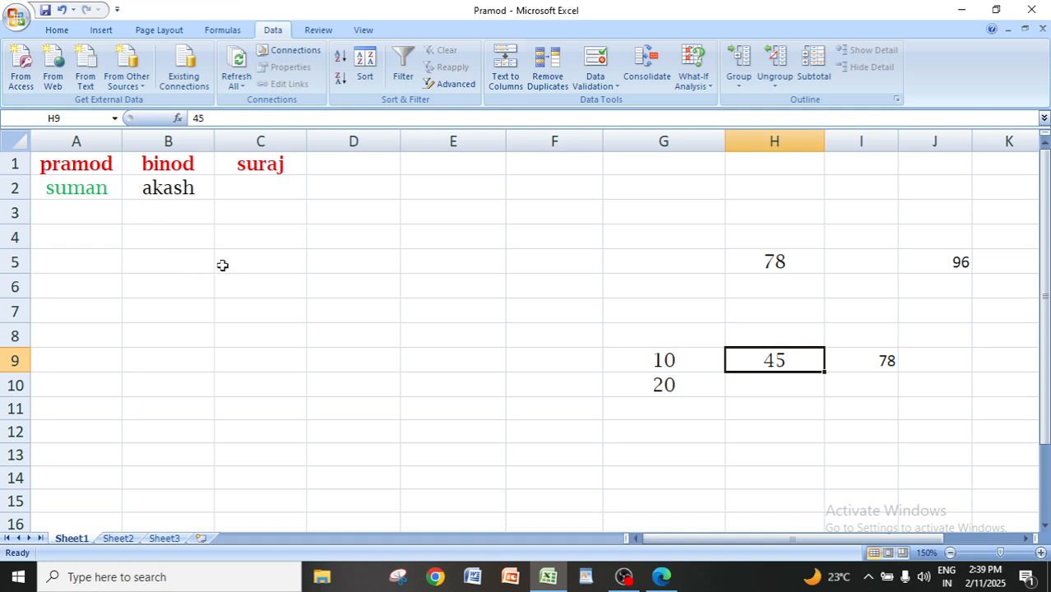
{"action": "left_click", "coordinate": [595, 64]}
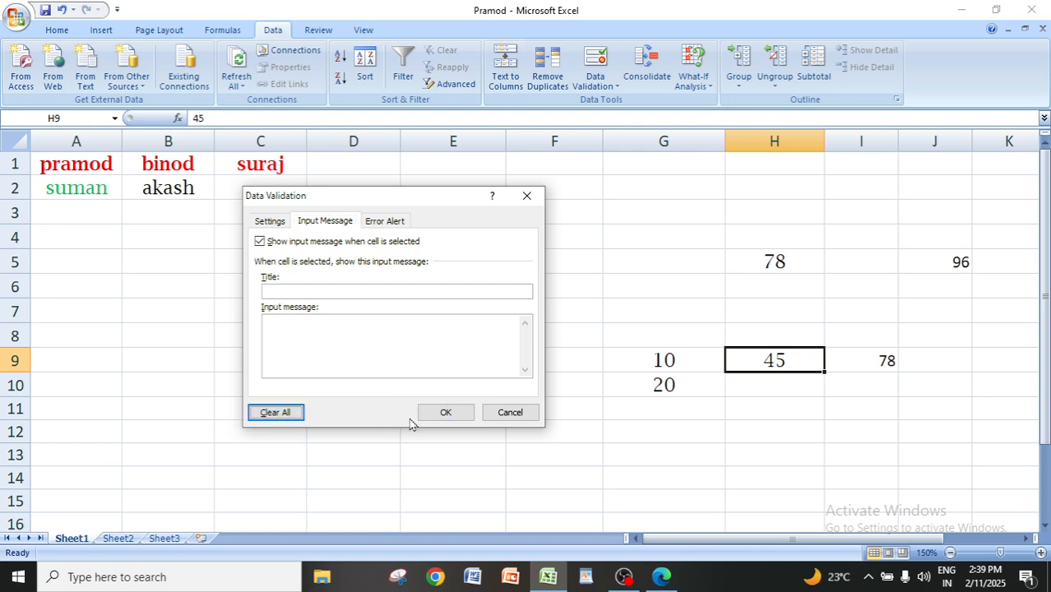
{"action": "left_click", "coordinate": [442, 412]}
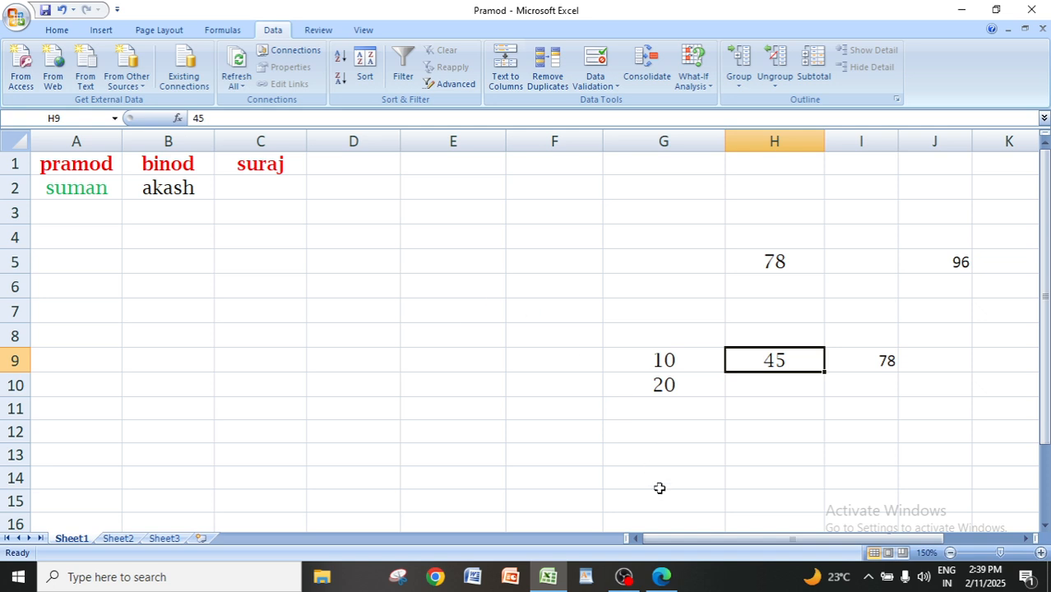
- Switch to the PDF notes in Edge, tick the line listing the three validation tabs, and underline "Input message" and "Error & alert" in red
{"action": "left_click", "coordinate": [662, 577]}
{"action": "mouse_move", "coordinate": [140, 211]}
{"action": "left_mouse_down"}
{"action": "mouse_move", "coordinate": [151, 229]}
{"action": "mouse_move", "coordinate": [202, 186]}
{"action": "left_mouse_up"}
{"action": "scroll", "coordinate": [391, 394], "scroll_direction": "down", "scroll_amount": 2}
{"action": "scroll", "coordinate": [392, 394], "scroll_direction": "down", "scroll_amount": 2}
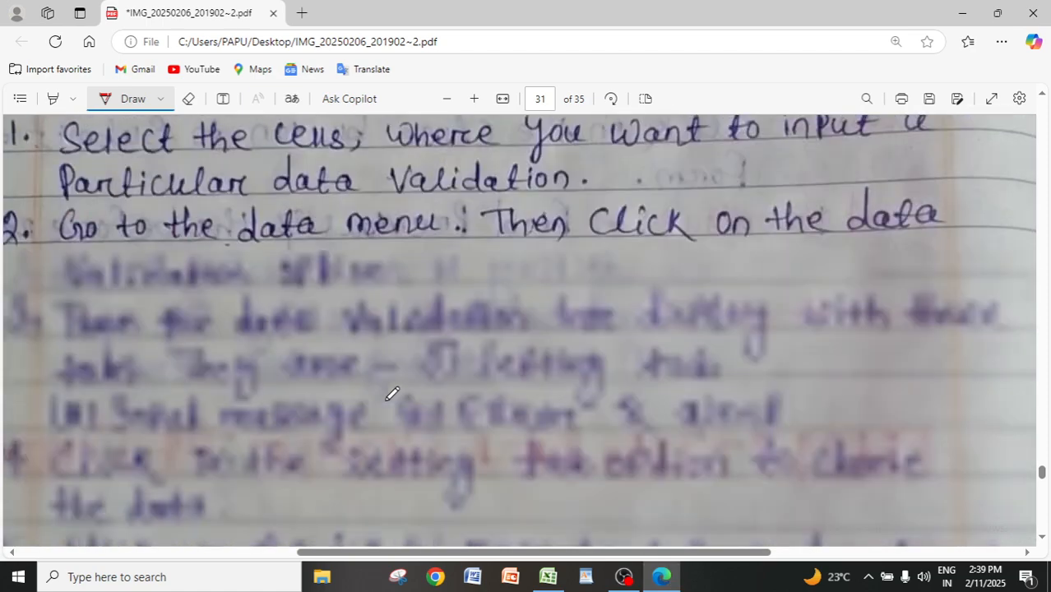
{"action": "scroll", "coordinate": [327, 271], "scroll_direction": "down", "scroll_amount": 2}
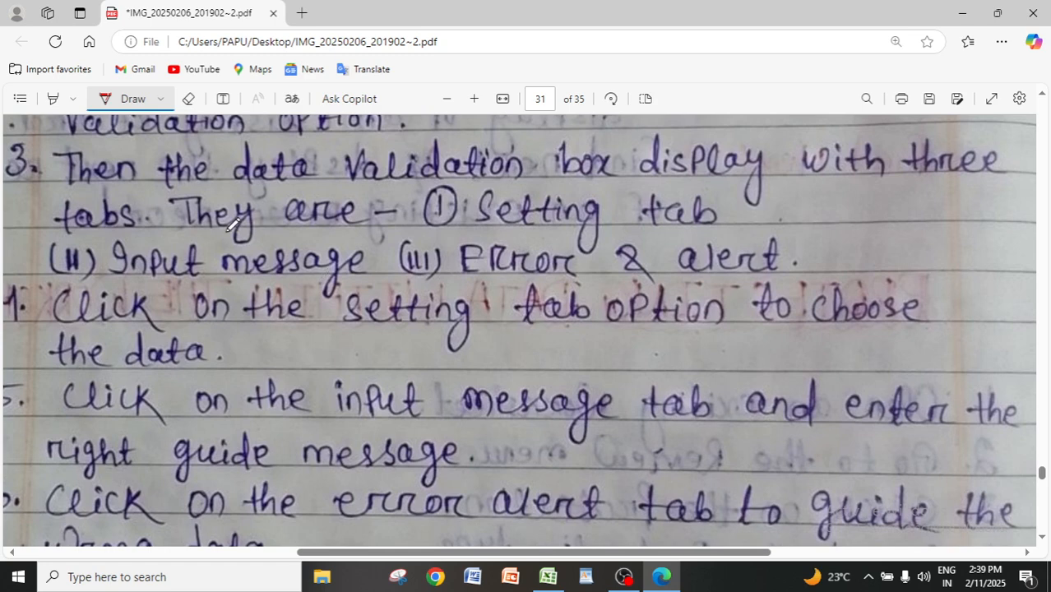
{"action": "left_click_drag", "start_coordinate": [226, 233], "coordinate": [292, 219]}
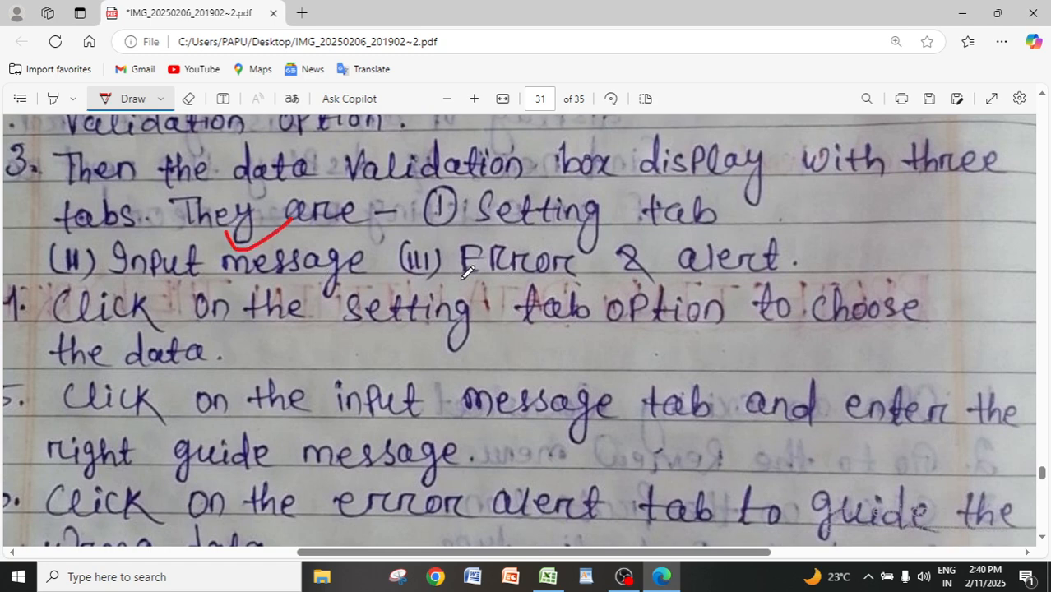
{"action": "left_click_drag", "start_coordinate": [460, 279], "coordinate": [791, 263]}
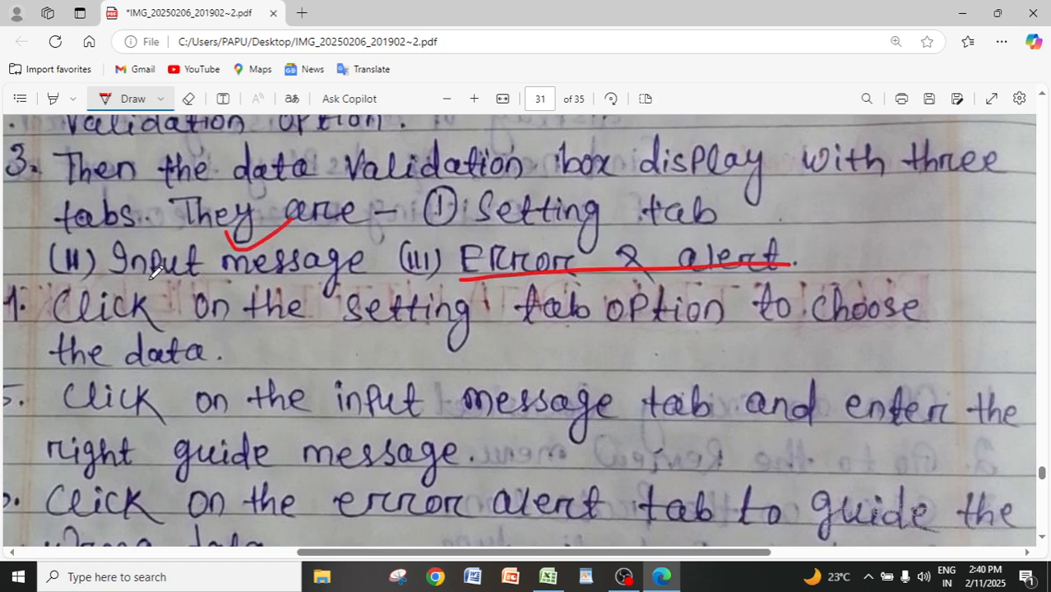
{"action": "left_click_drag", "start_coordinate": [148, 281], "coordinate": [317, 284]}
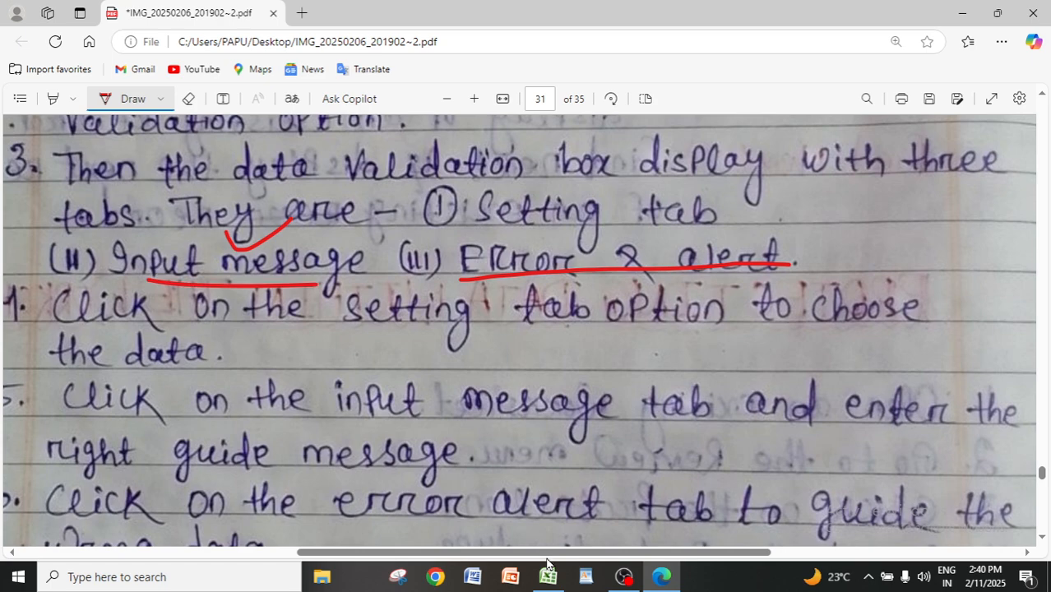
- Draw a red tick at the error alert instruction on page 31 and review the data validation steps
{"action": "scroll", "coordinate": [534, 376], "scroll_direction": "down", "scroll_amount": 3}
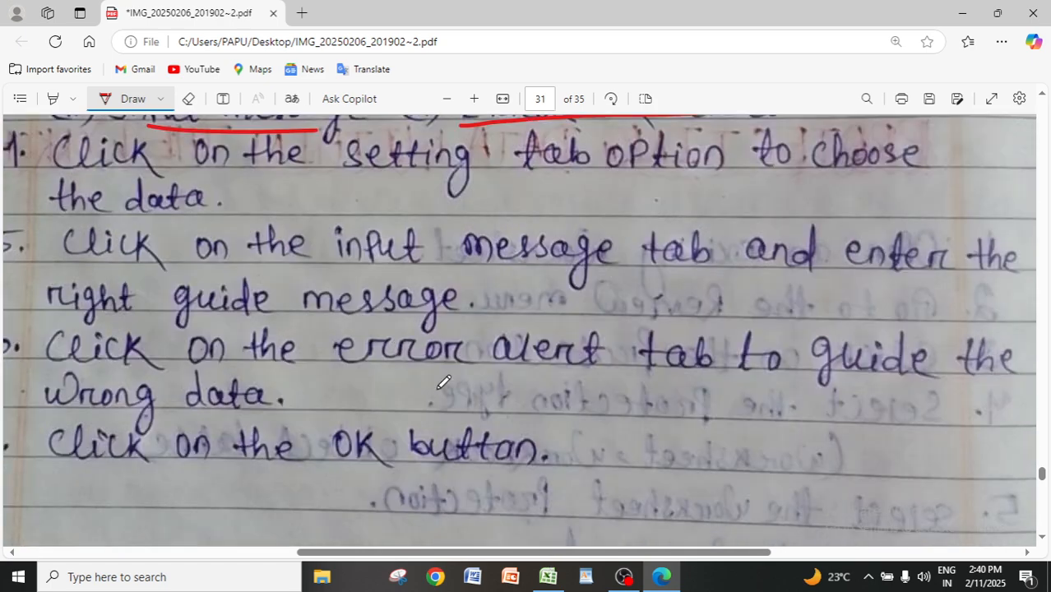
{"action": "scroll", "coordinate": [443, 383], "scroll_direction": "down", "scroll_amount": 1}
{"action": "left_click_drag", "start_coordinate": [386, 298], "coordinate": [480, 277]}
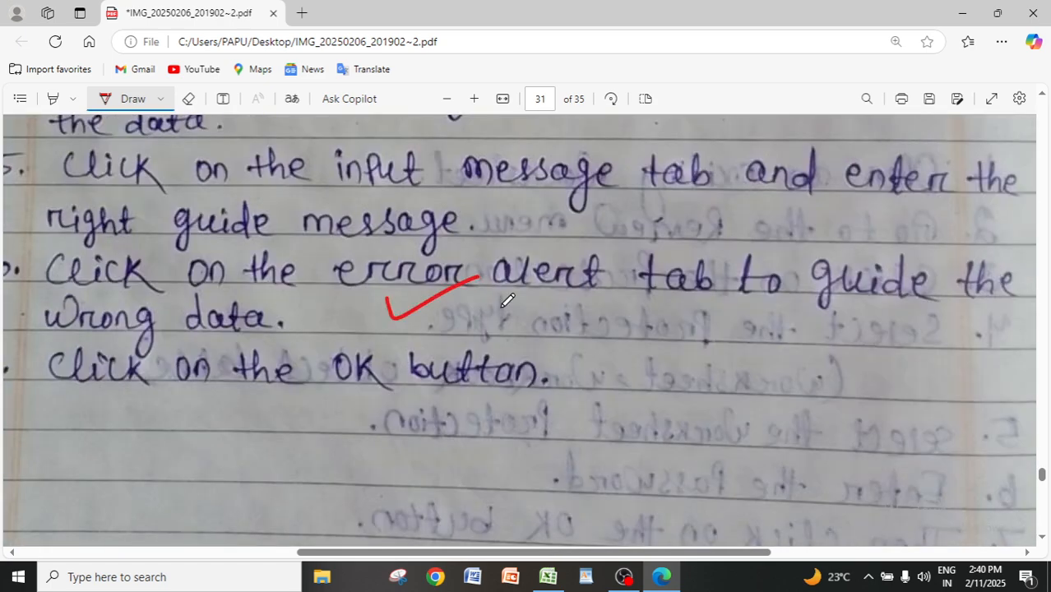
{"action": "scroll", "coordinate": [558, 345], "scroll_direction": "down", "scroll_amount": 5}
{"action": "scroll", "coordinate": [340, 436], "scroll_direction": "up", "scroll_amount": 1}
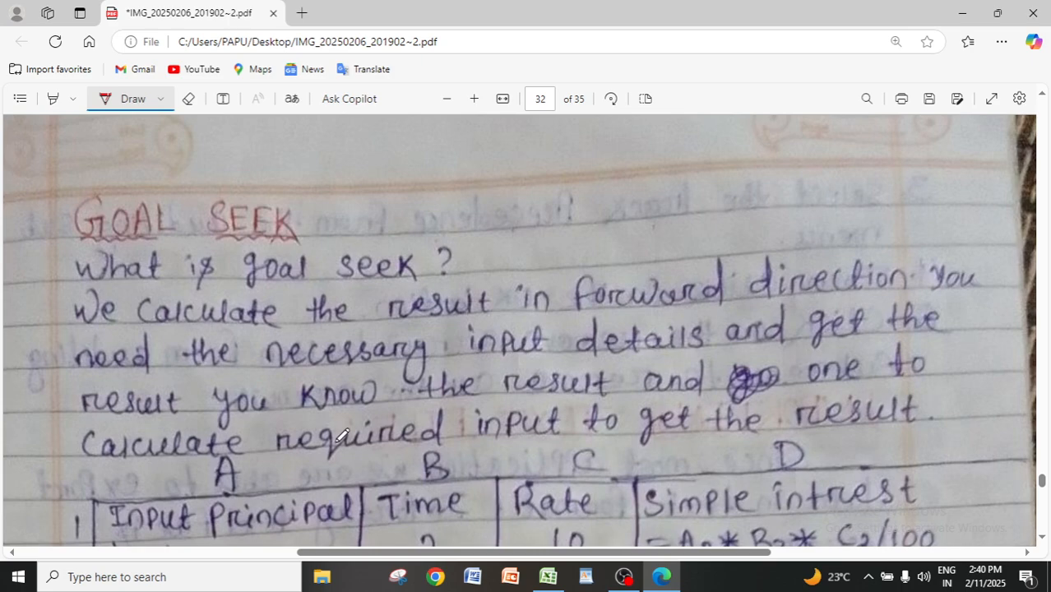
{"action": "scroll", "coordinate": [340, 435], "scroll_direction": "up", "scroll_amount": 5}
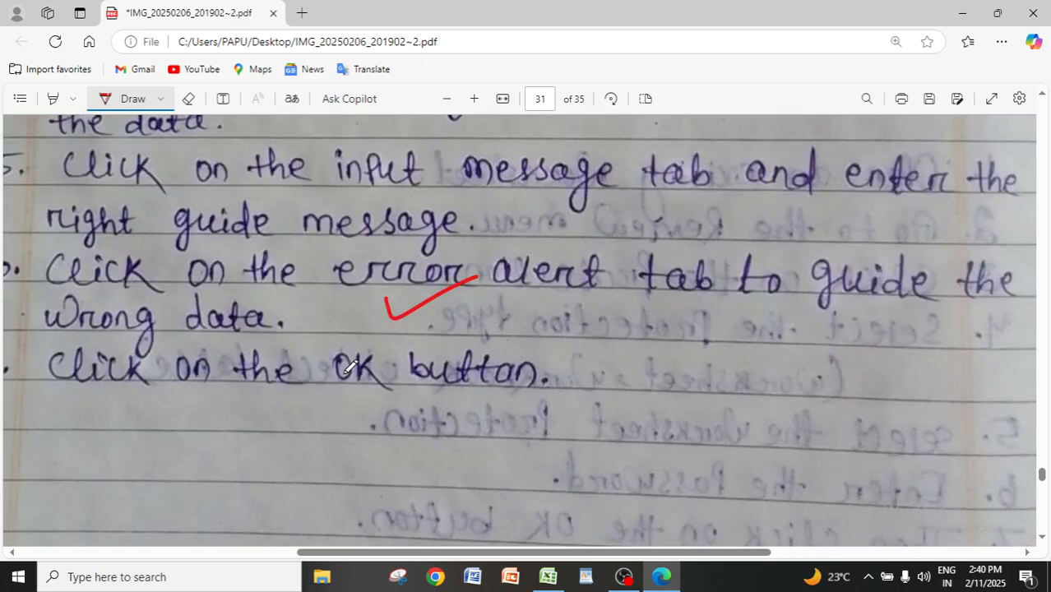
{"action": "scroll", "coordinate": [348, 368], "scroll_direction": "up", "scroll_amount": 4}
{"action": "scroll", "coordinate": [155, 439], "scroll_direction": "up", "scroll_amount": 1}
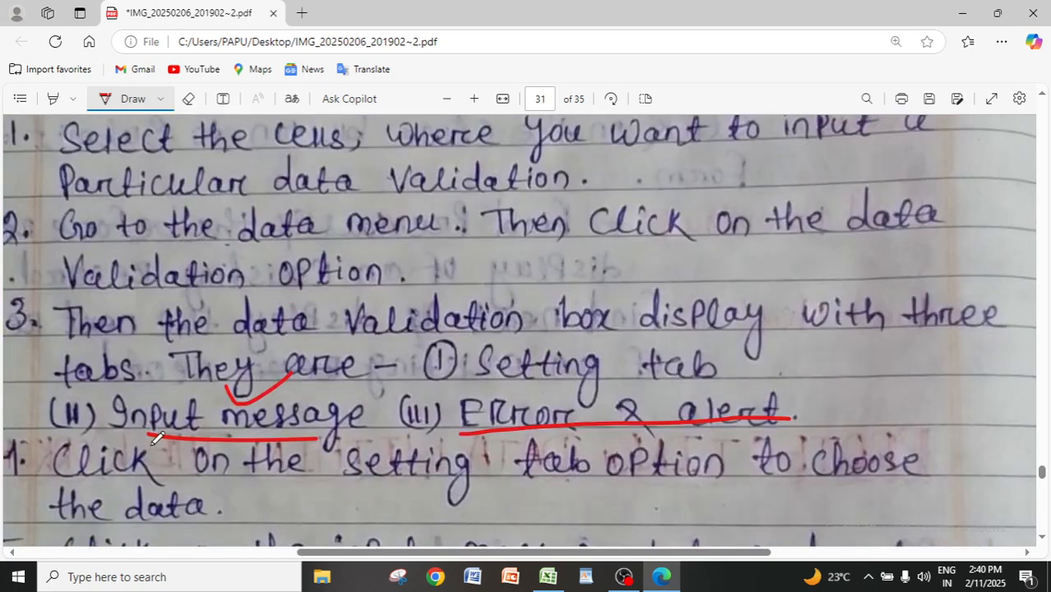
- Switch back to Excel and give the range B5:D12 a validation input message titled "good input" with the text "thik achhi"
{"action": "left_click", "coordinate": [546, 575]}
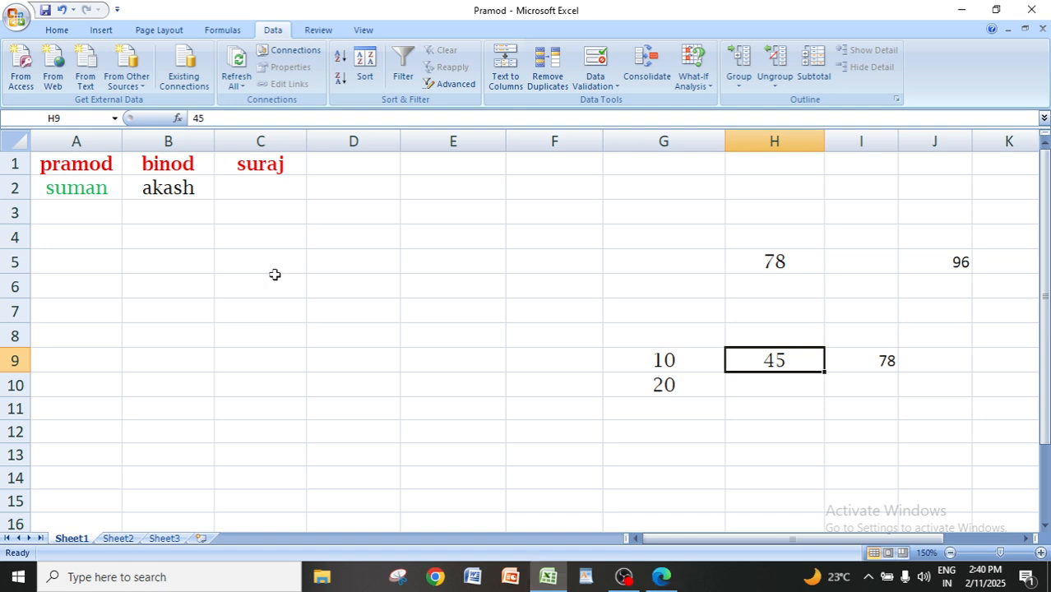
{"action": "left_click_drag", "start_coordinate": [132, 260], "coordinate": [386, 434]}
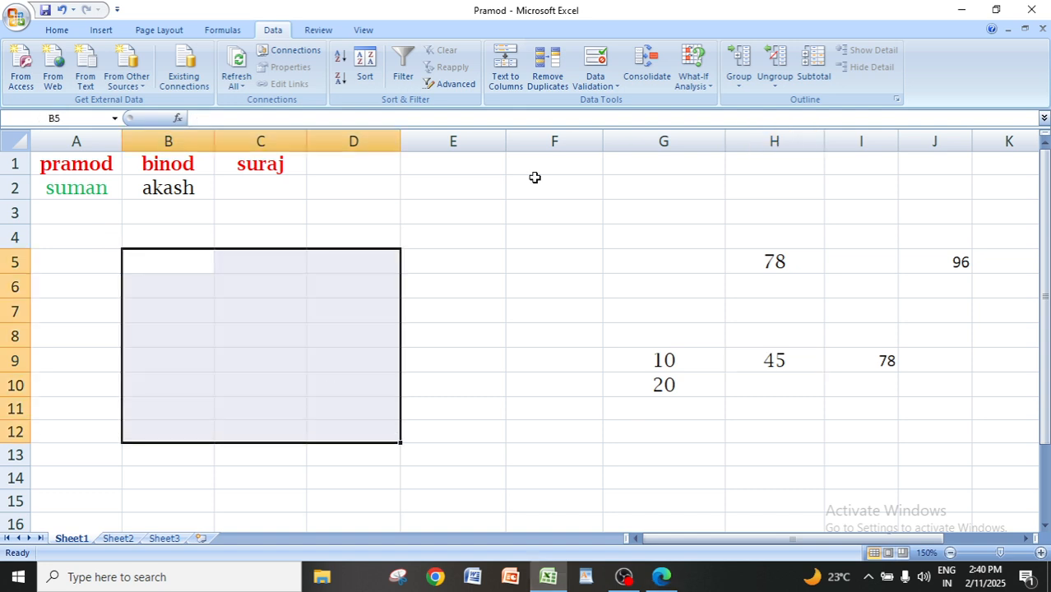
{"action": "left_click", "coordinate": [594, 59]}
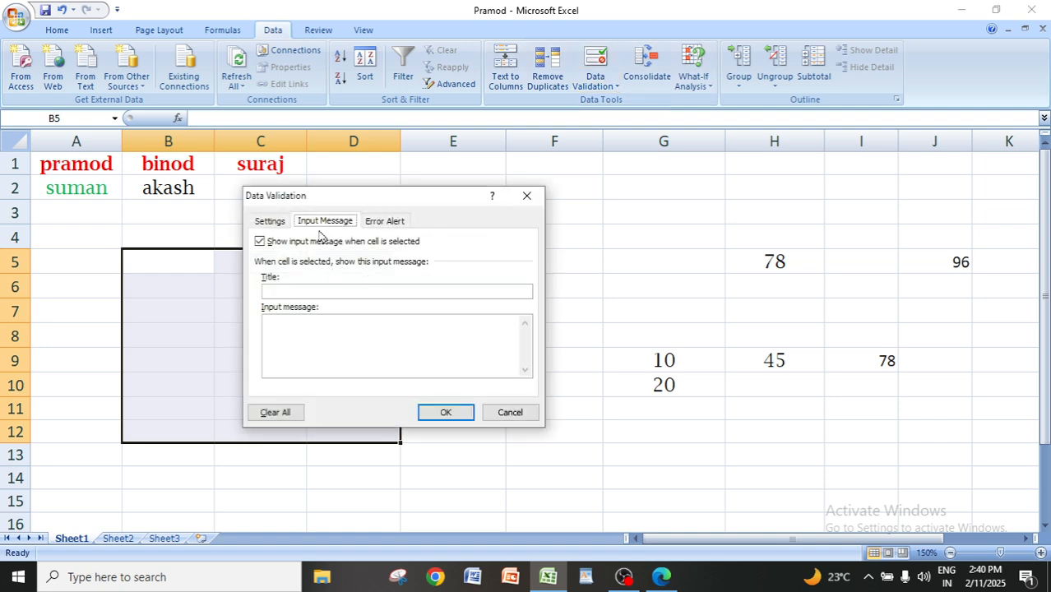
{"action": "left_click", "coordinate": [297, 291]}
{"action": "type", "text": "good i"}
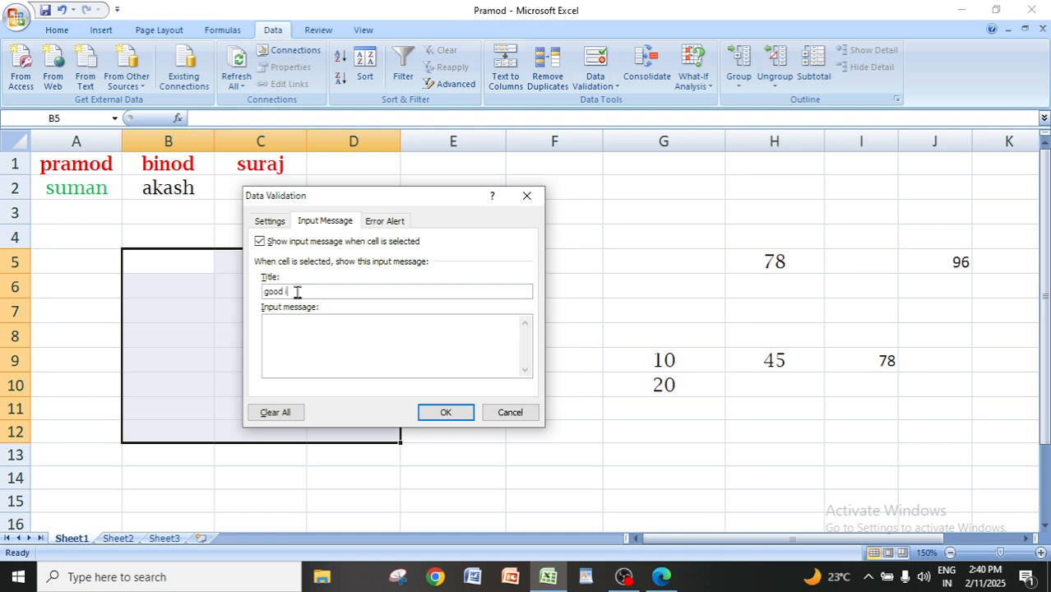
{"action": "type", "text": "nput"}
{"action": "left_click", "coordinate": [293, 333]}
{"action": "type", "text": "thik achhi"}
- Add a Stop-style error alert titled "bad input" with an error message to B5:D12 and apply the validation
{"action": "left_click", "coordinate": [391, 222]}
{"action": "left_click", "coordinate": [413, 292]}
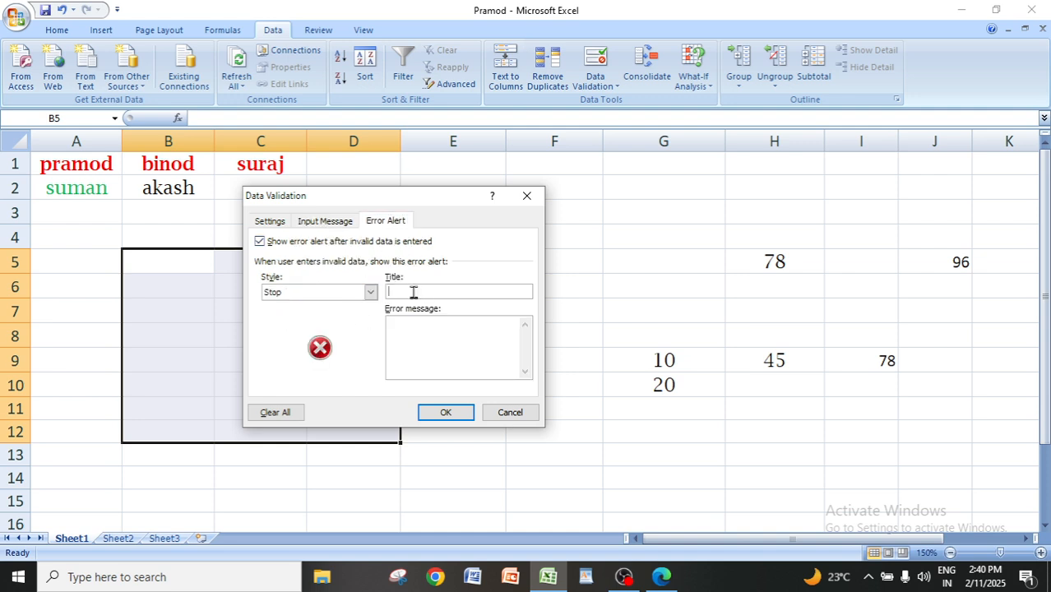
{"action": "type", "text": "bad inpu"}
{"action": "type", "text": "chhi"}
{"action": "left_click", "coordinate": [459, 416]}
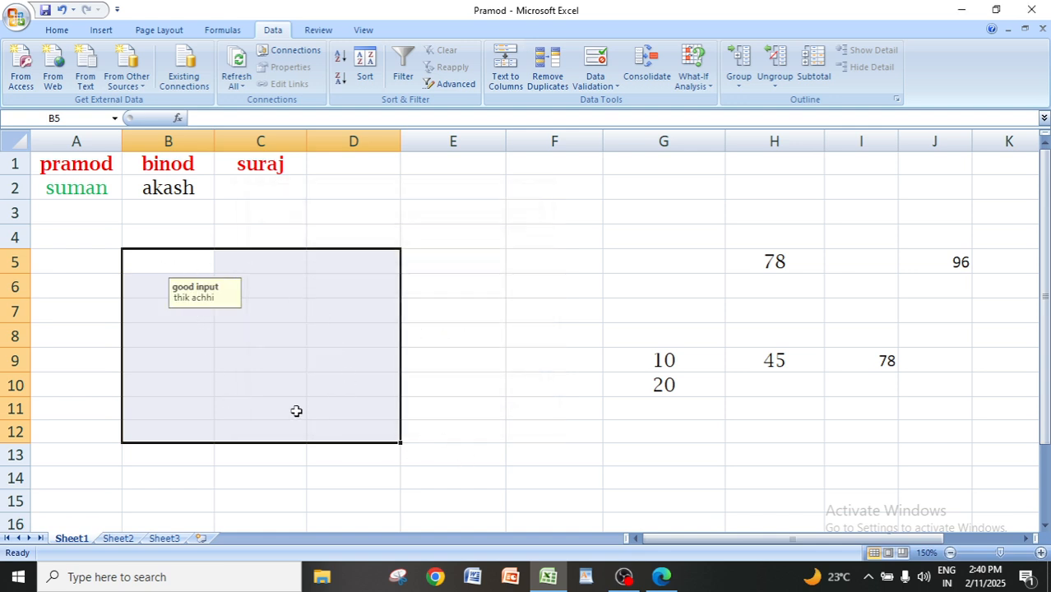
- Check the input message on several cells inside B5:D12 and compare with cell I13 outside the range
{"action": "left_click", "coordinate": [206, 341]}
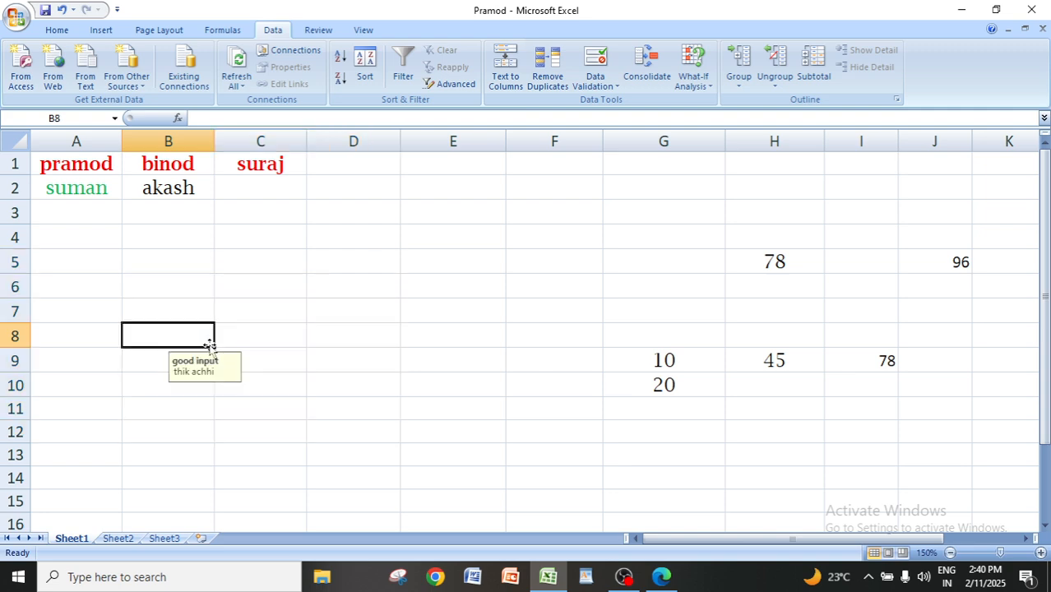
{"action": "left_click", "coordinate": [165, 267]}
{"action": "left_click", "coordinate": [245, 269]}
{"action": "left_click", "coordinate": [245, 327]}
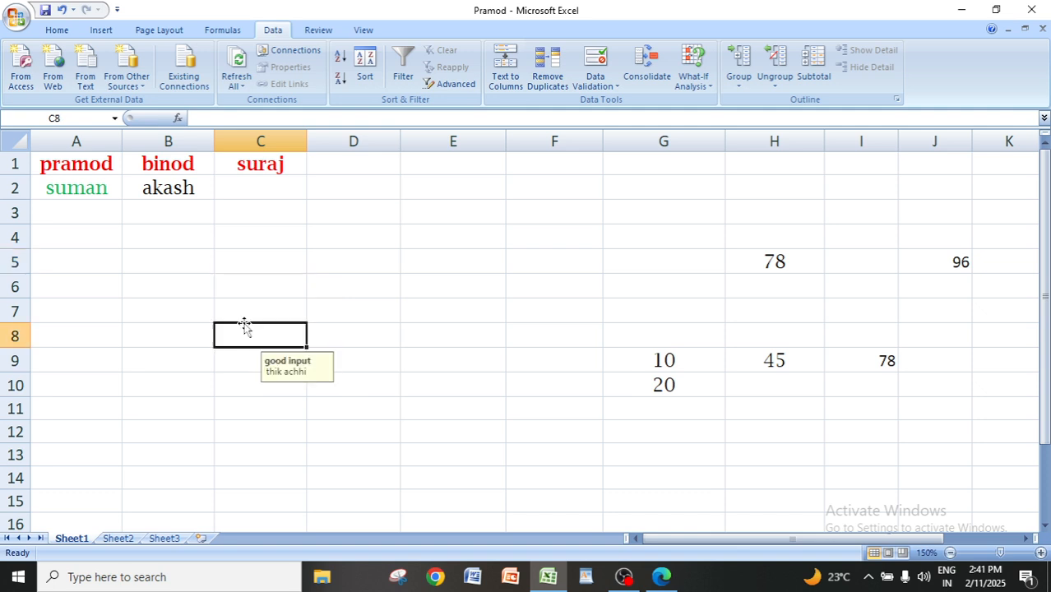
{"action": "left_click", "coordinate": [193, 319]}
{"action": "left_click", "coordinate": [882, 451]}
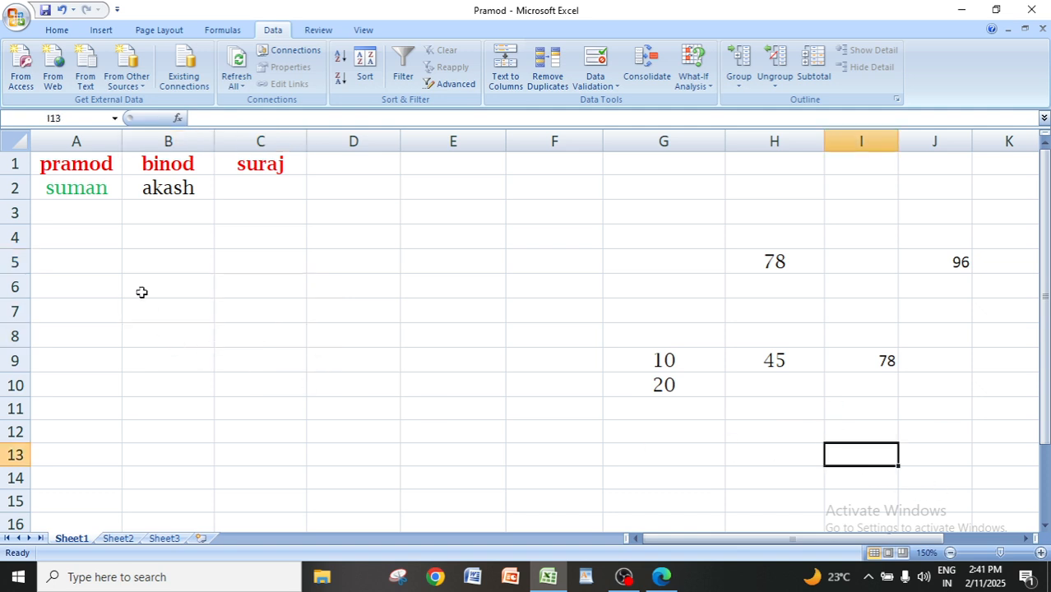
{"action": "left_click", "coordinate": [173, 342]}
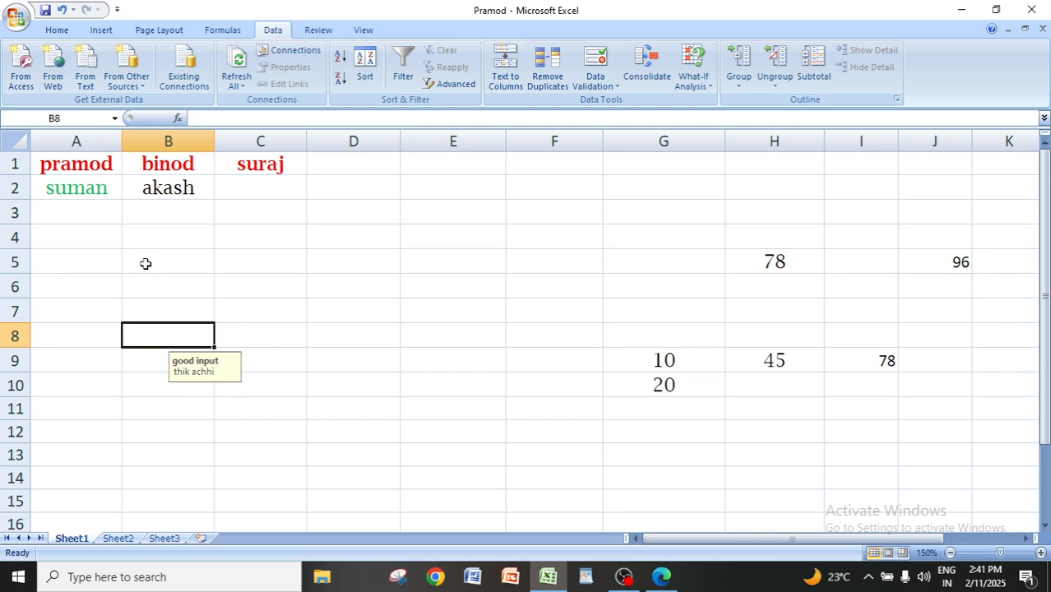
- Extend data validation to the whole block in columns A to E from row 3 down, and clear all its validation settings
{"action": "left_click_drag", "start_coordinate": [55, 226], "coordinate": [467, 527]}
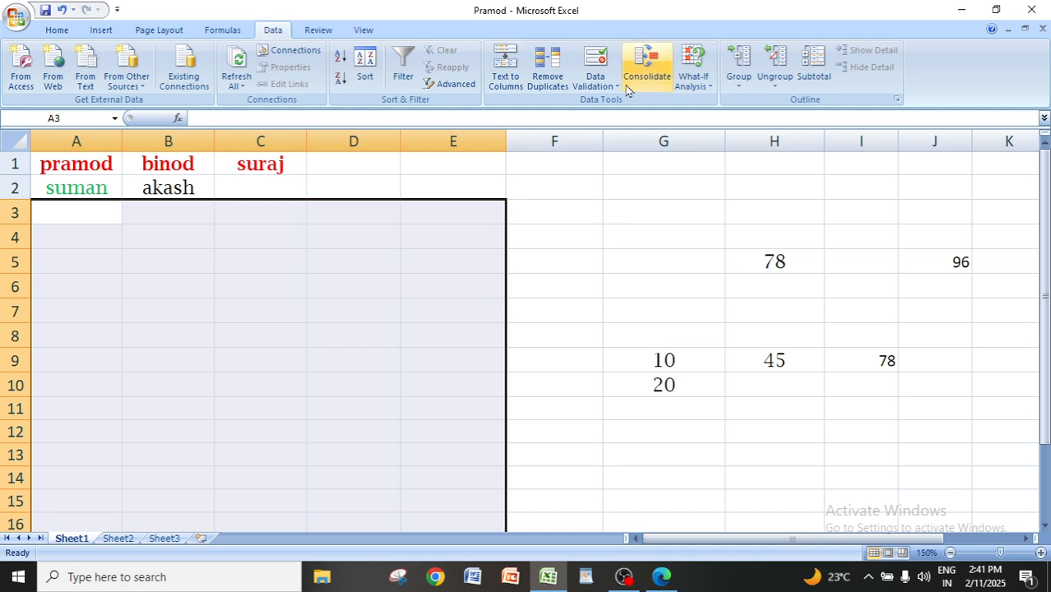
{"action": "left_click", "coordinate": [594, 64]}
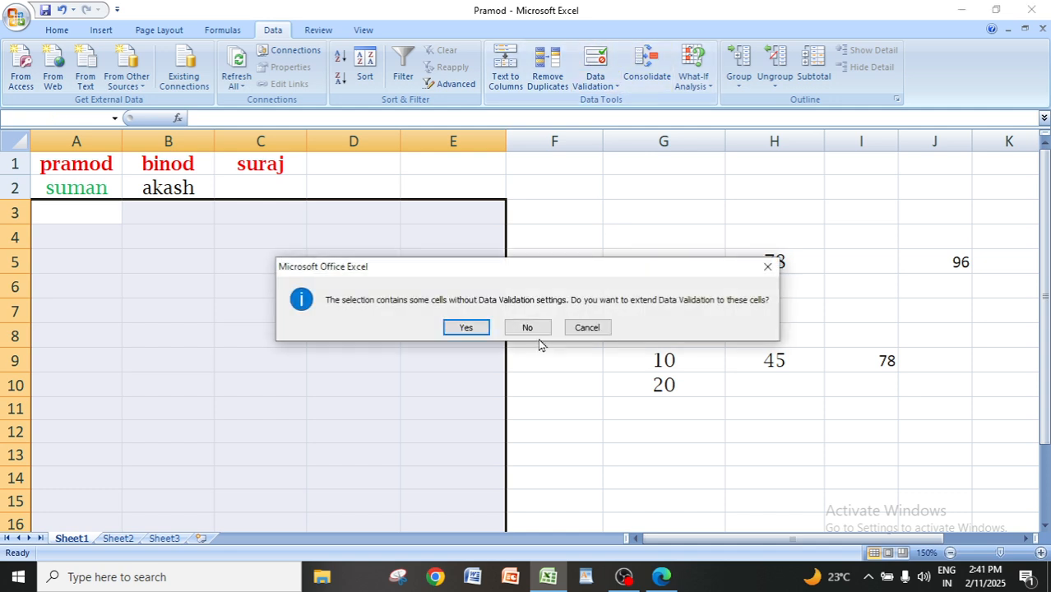
{"action": "left_click", "coordinate": [468, 327]}
{"action": "left_click", "coordinate": [274, 413]}
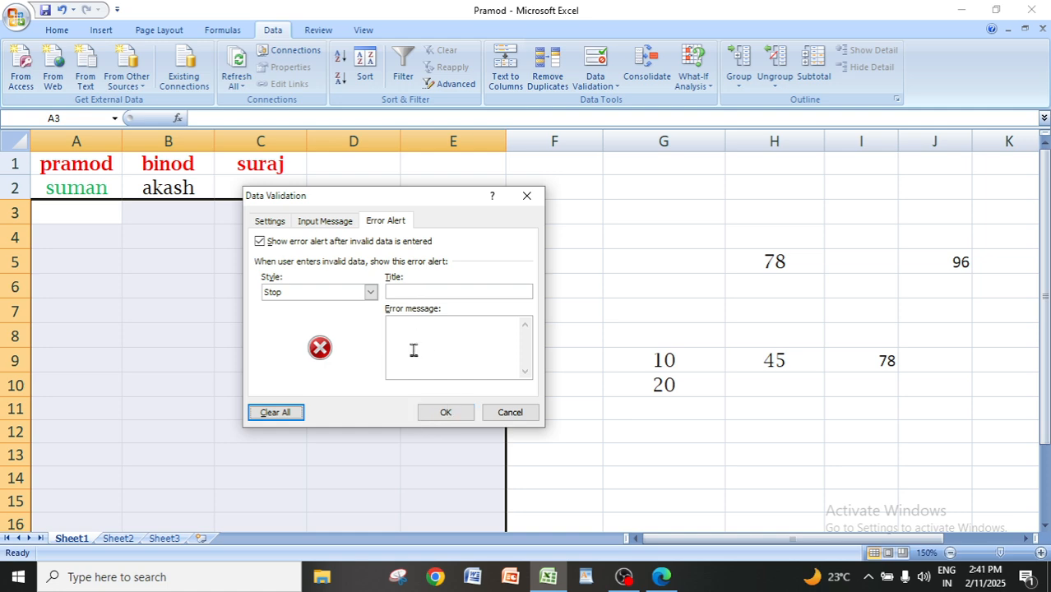
{"action": "left_click", "coordinate": [328, 227]}
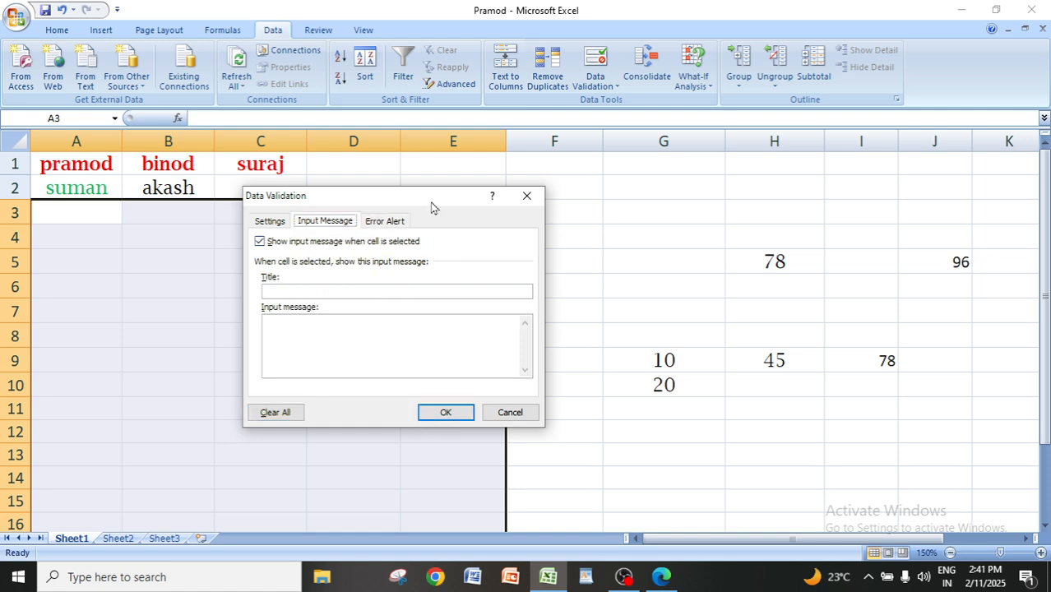
{"action": "left_click", "coordinate": [378, 225]}
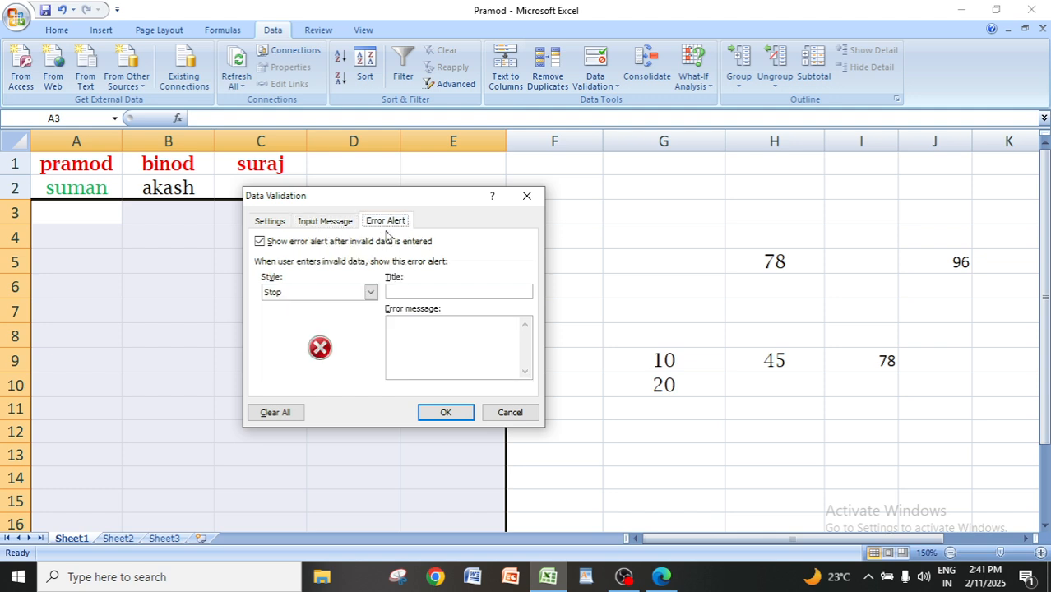
{"action": "left_click", "coordinate": [448, 413]}
{"action": "left_click", "coordinate": [572, 401]}
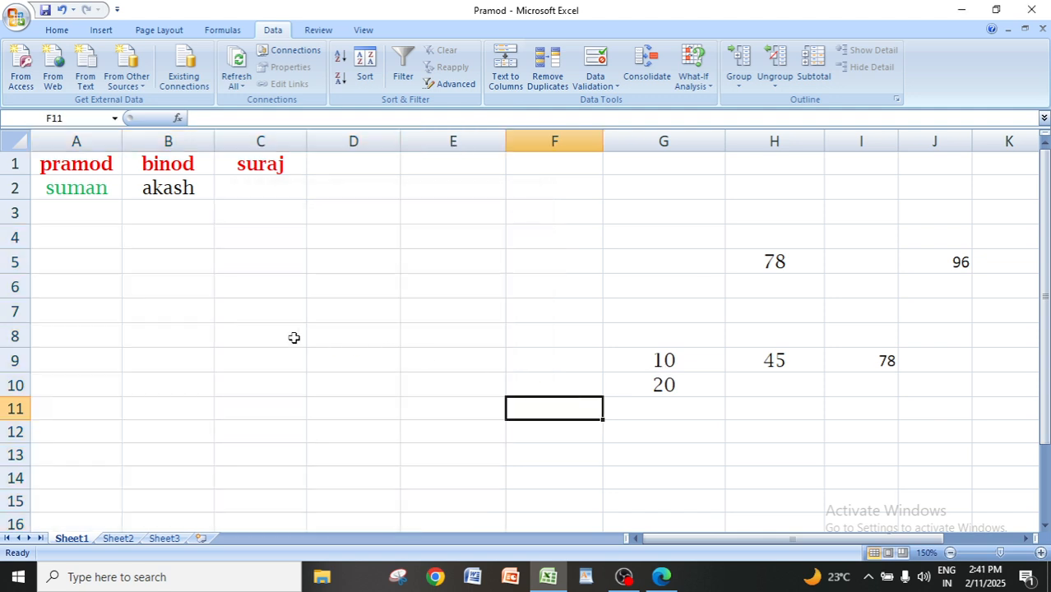
- Check cells C7 and C8 for the input message, and test the entry "knh" in C8 before erasing it
{"action": "left_click", "coordinate": [247, 332]}
{"action": "left_click", "coordinate": [246, 306]}
{"action": "left_click", "coordinate": [250, 331]}
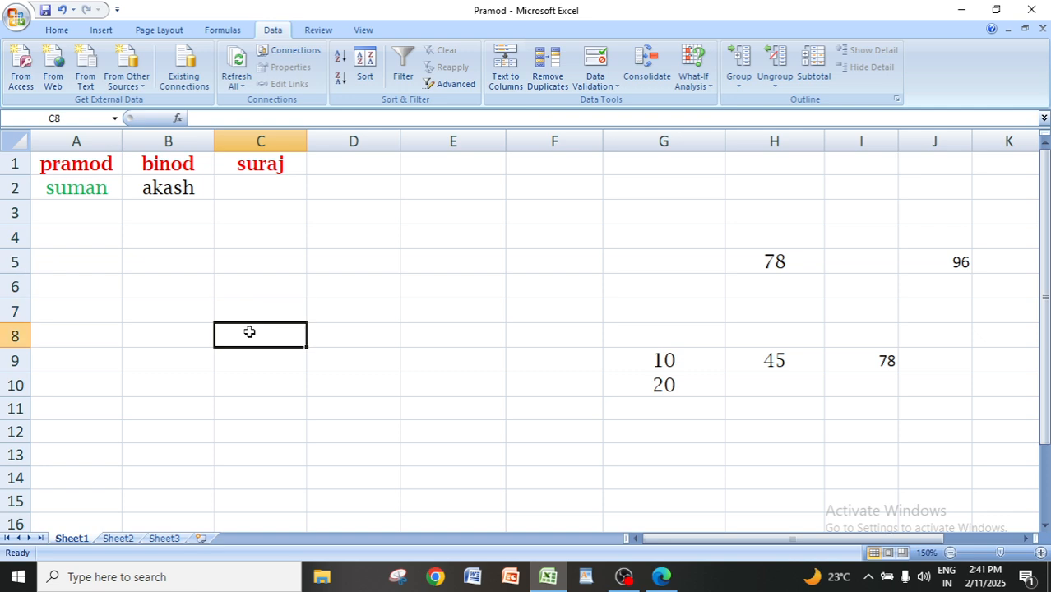
{"action": "type", "text": "knh"}
{"action": "key", "text": "BackSpace"}
{"action": "key", "text": "BackSpace"}
{"action": "key", "text": "BackSpace"}
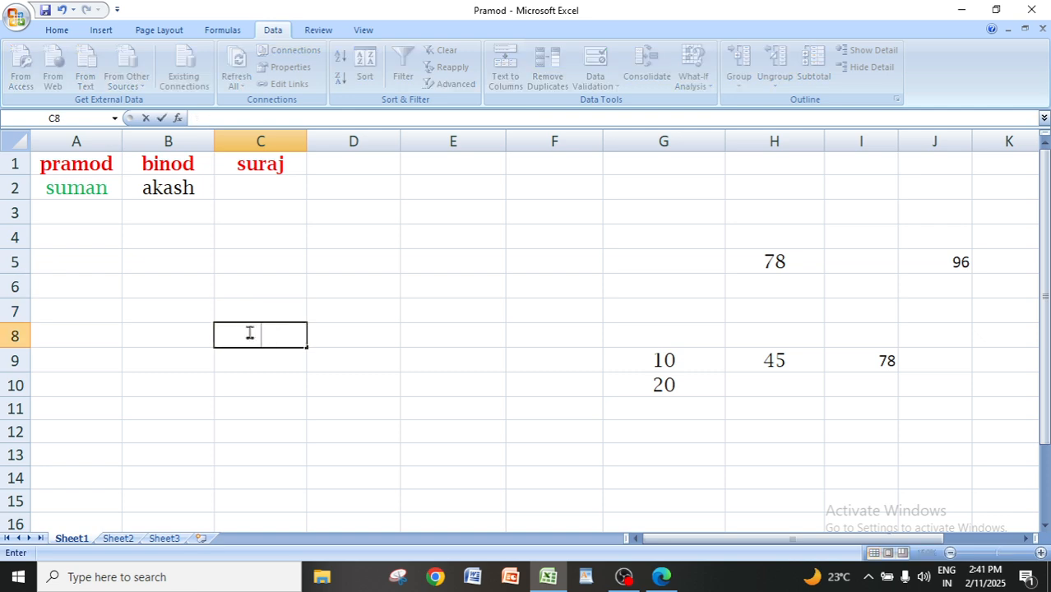